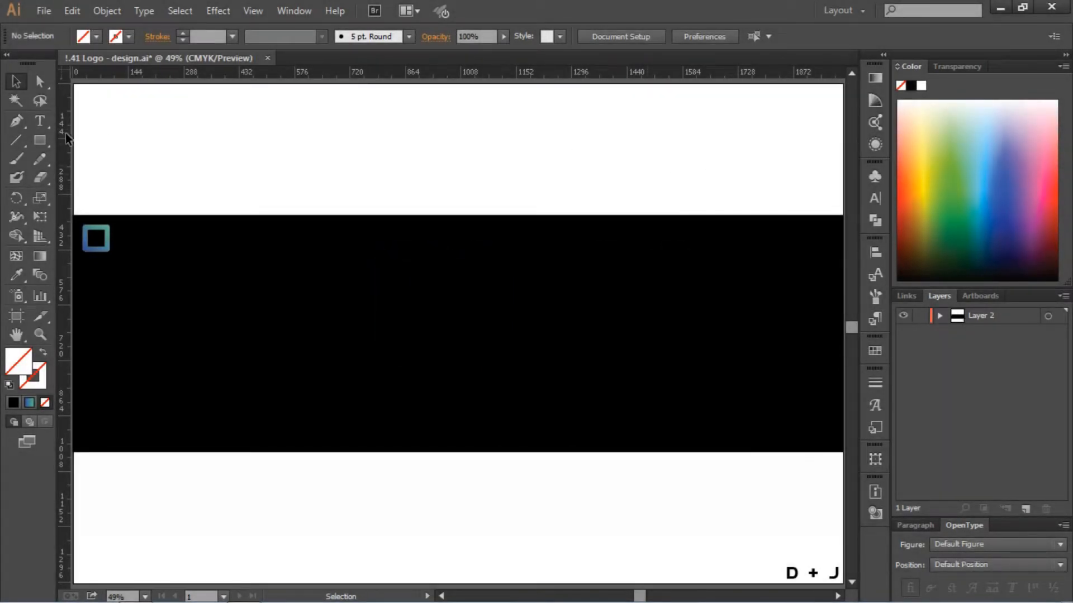
# Step: Lay out a grid of seven evenly spaced vertical guides and five horizontal guides around the centre of the black band
pyautogui.moveTo(69, 140); pyautogui.dragTo(462, 196)
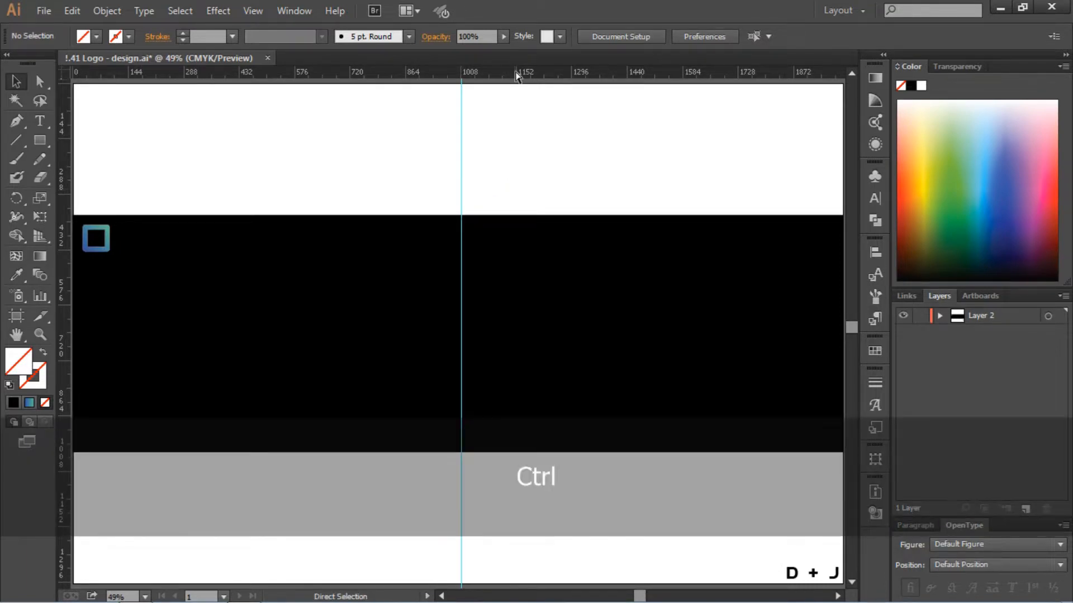
pyautogui.hotkey('ctrl', 'r')
pyautogui.hotkey('ctrl', 'r')
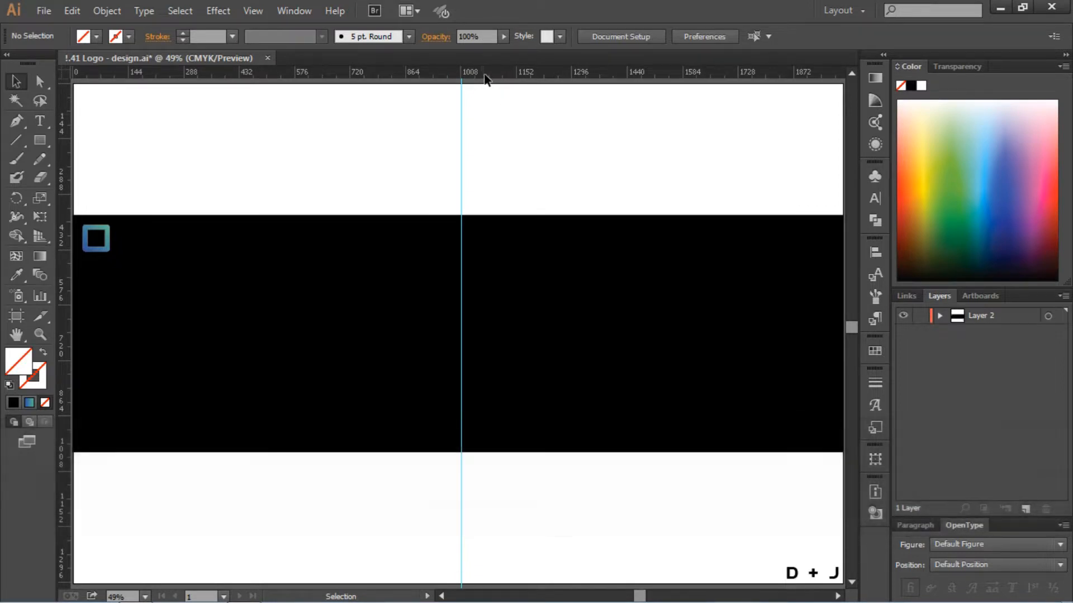
pyautogui.moveTo(64, 215); pyautogui.dragTo(434, 224)
pyautogui.moveTo(67, 162); pyautogui.dragTo(517, 140)
pyautogui.moveTo(414, 73); pyautogui.dragTo(405, 278)
pyautogui.moveTo(402, 73); pyautogui.dragTo(389, 366)
pyautogui.moveTo(66, 254); pyautogui.dragTo(381, 275)
pyautogui.moveTo(65, 262); pyautogui.dragTo(545, 319)
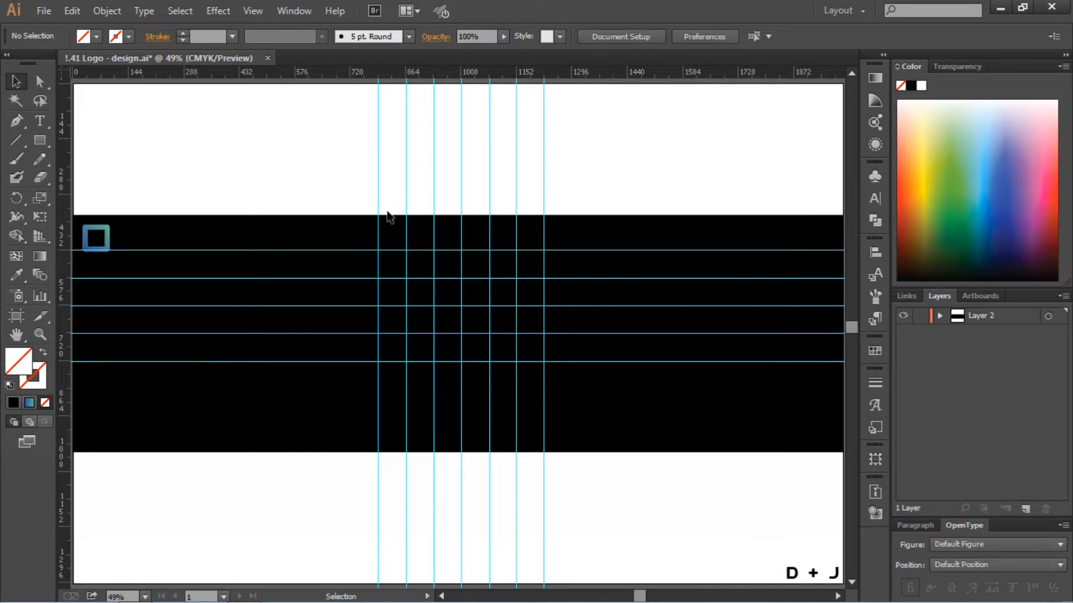
pyautogui.rightClick(343, 198)
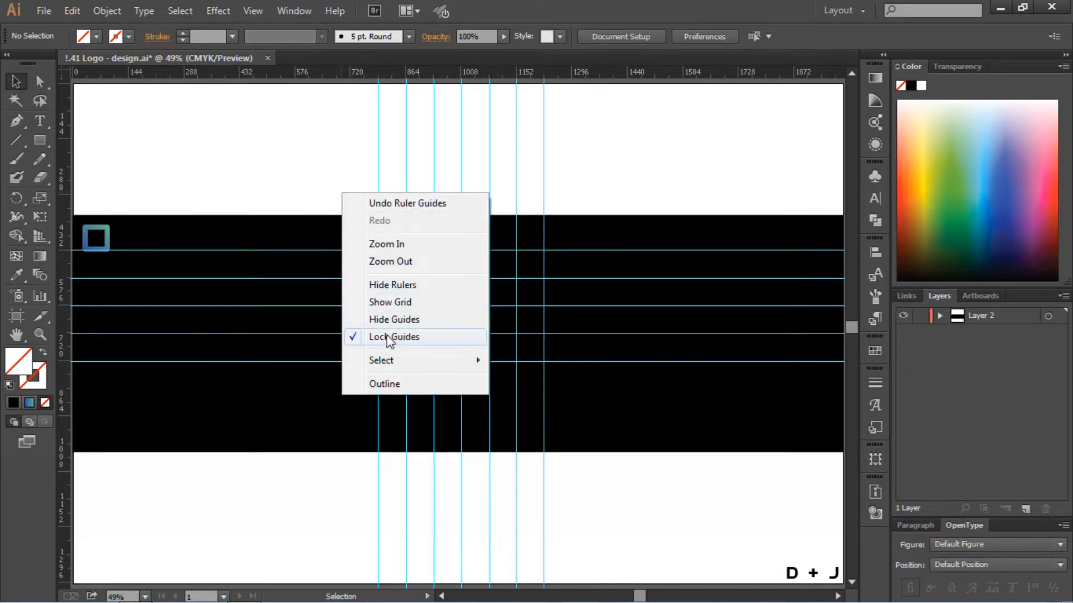
pyautogui.click(414, 171)
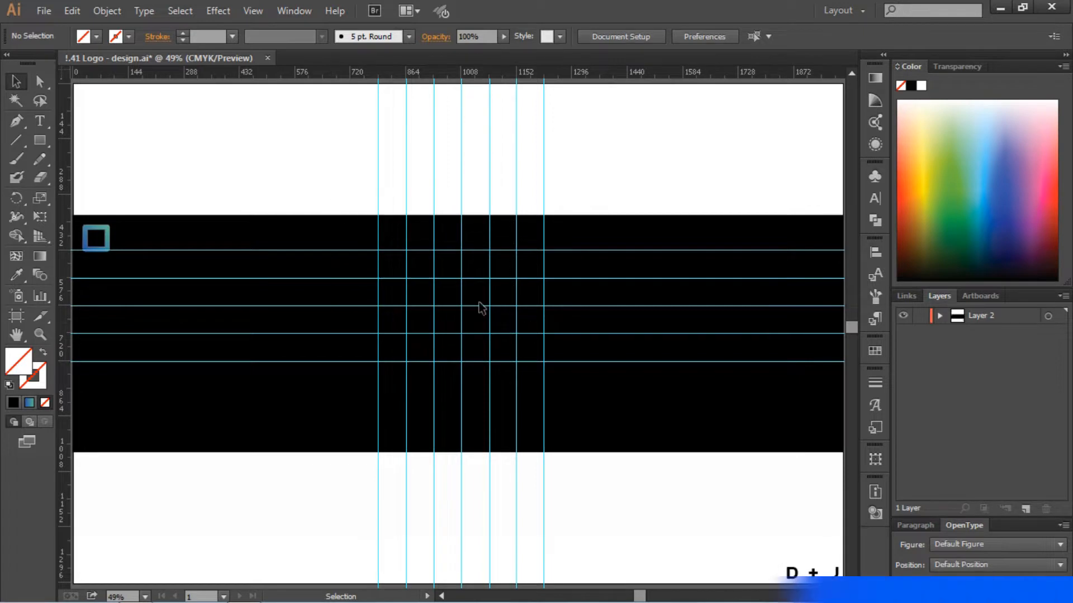
# Step: Set up the Pen tool with no fill and a white 10 pt stroke
pyautogui.click(23, 128)
pyautogui.click(126, 36)
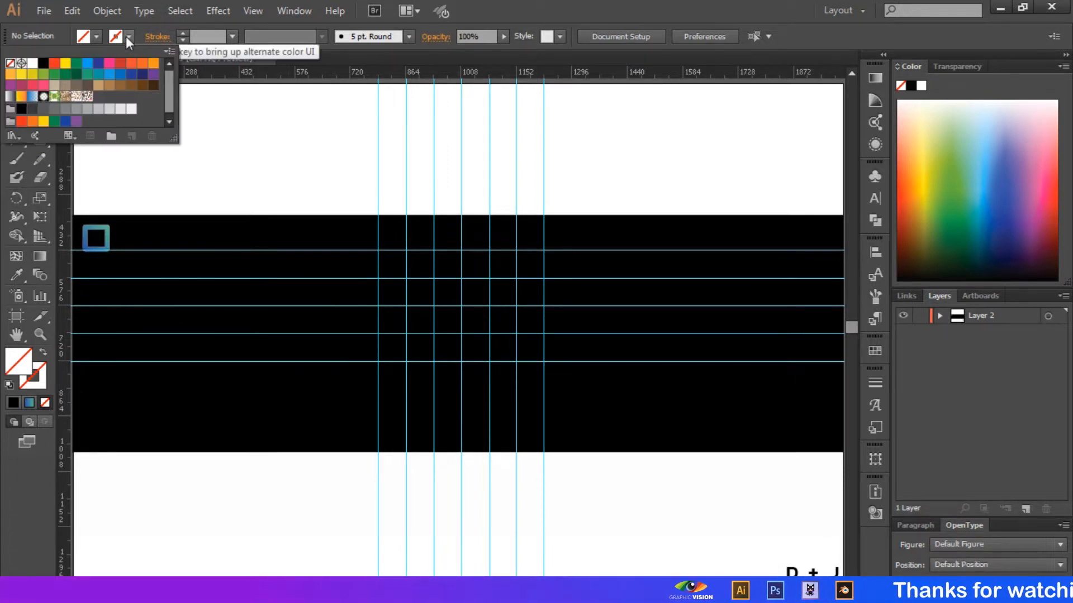
pyautogui.click(33, 64)
pyautogui.click(207, 35)
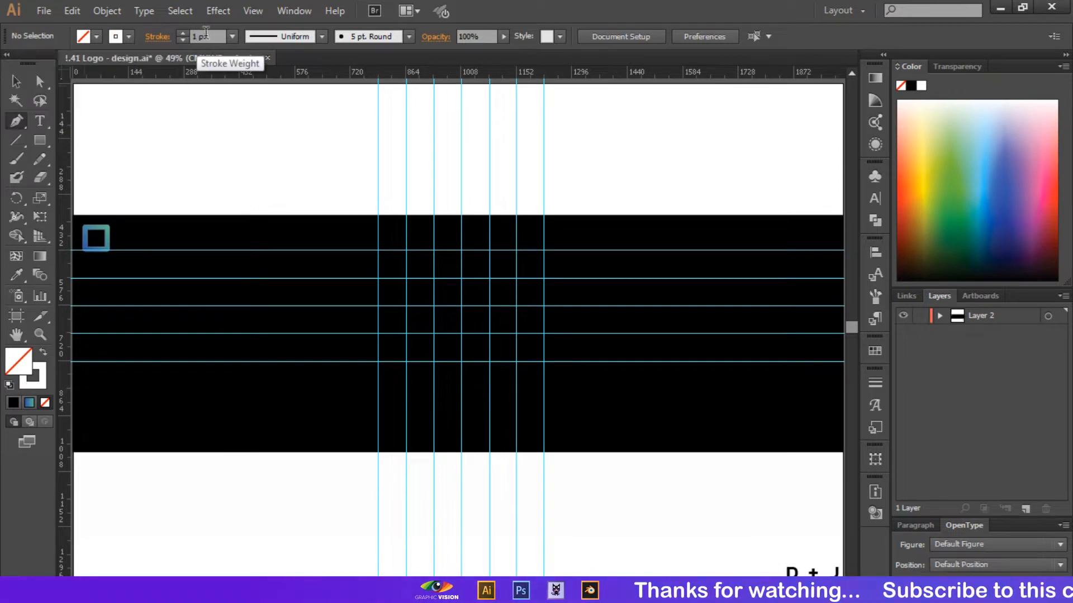
pyautogui.scroll(9, 206, 35)
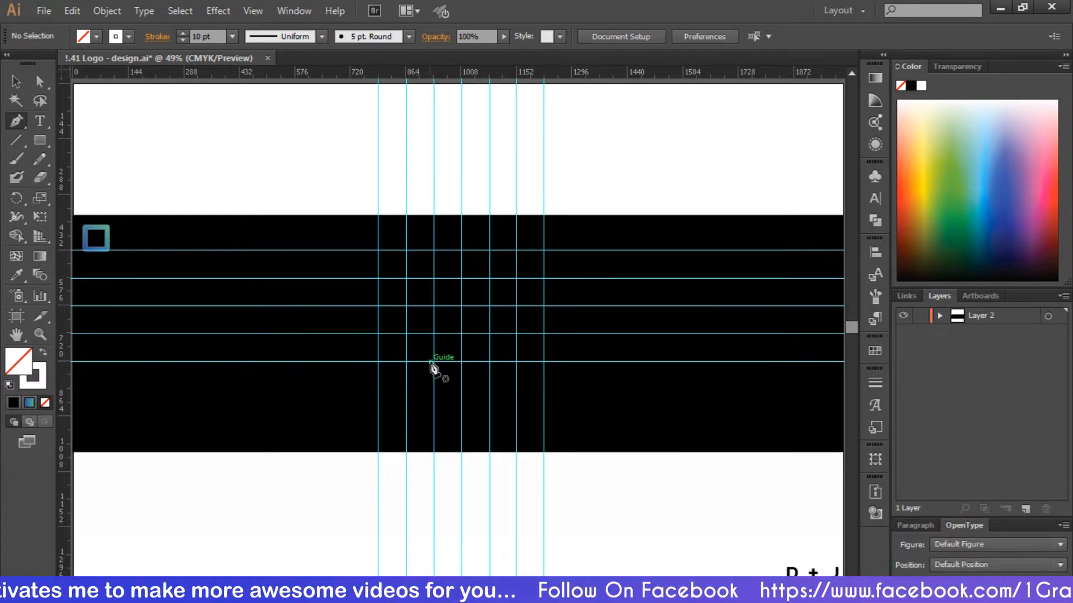
# Step: Draw an open path from the third vertical guide's bottom intersection, left one cell, up four, right three and down three cells
pyautogui.click(434, 362)
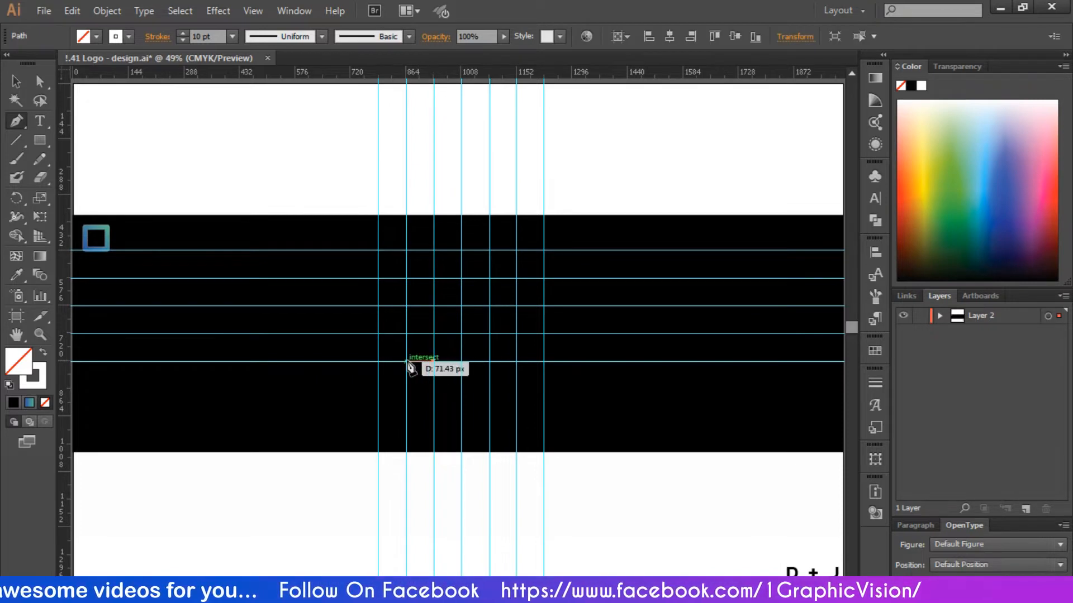
pyautogui.click(407, 361)
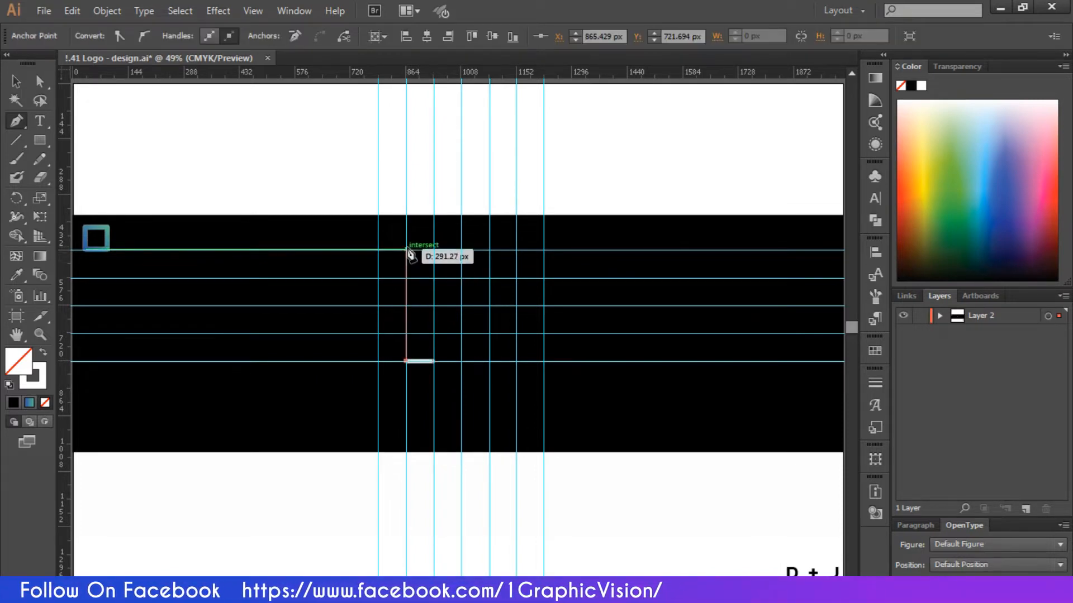
pyautogui.click(406, 250)
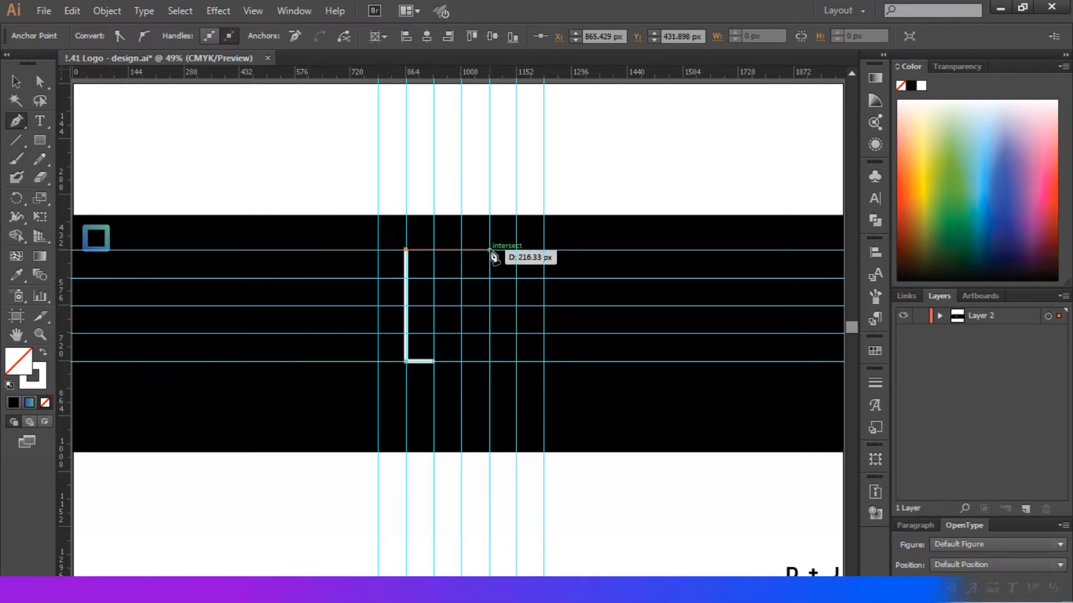
pyautogui.click(490, 251)
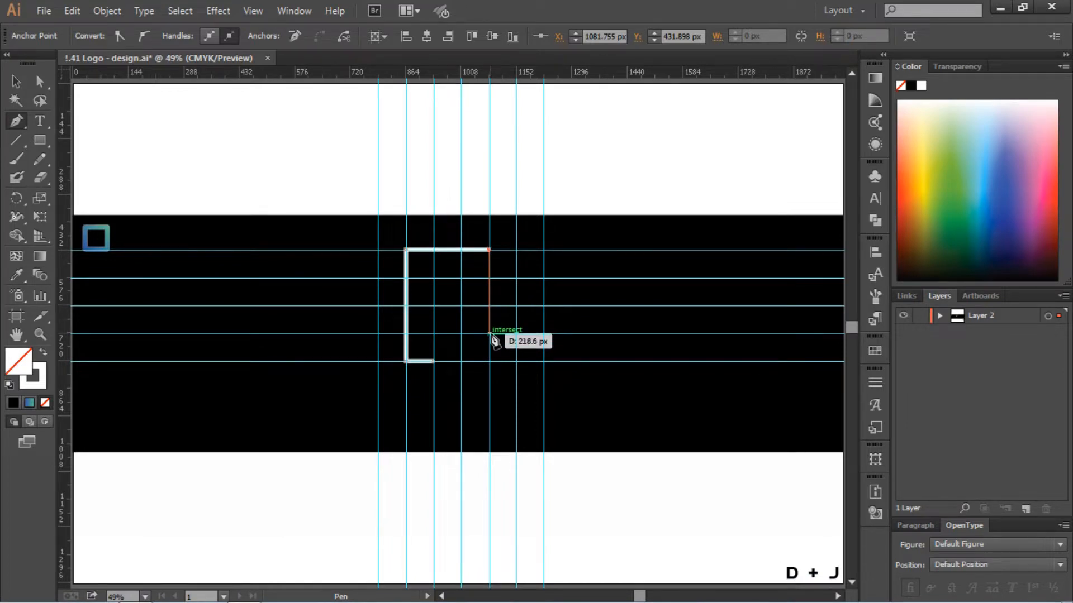
pyautogui.click(490, 334)
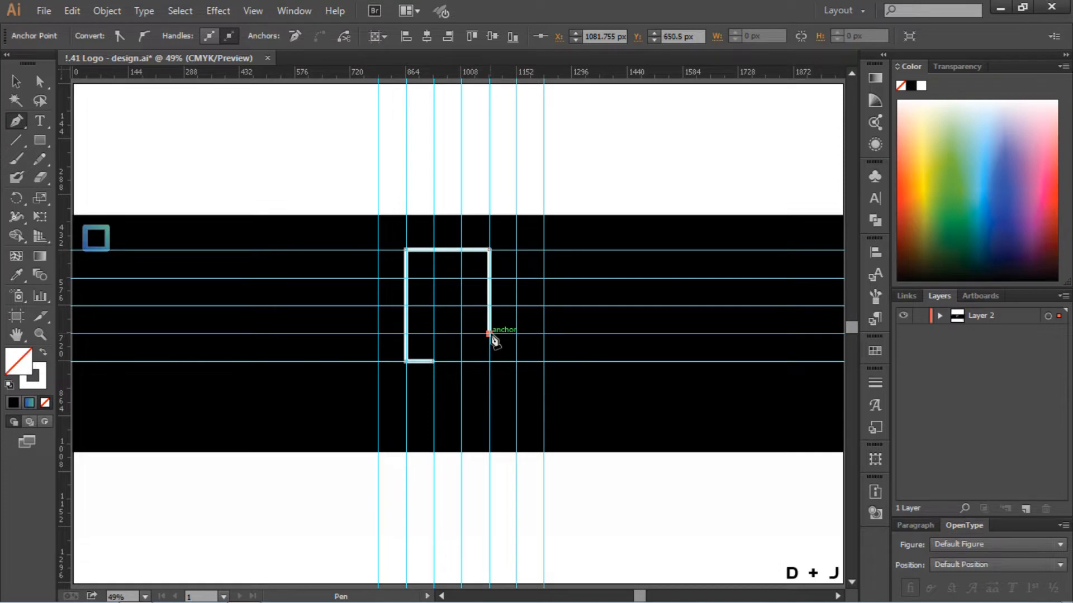
# Step: Draw a second open path from the sixth vertical guide's top intersection, right one cell, down four, left three and up three cells
pyautogui.press('p')
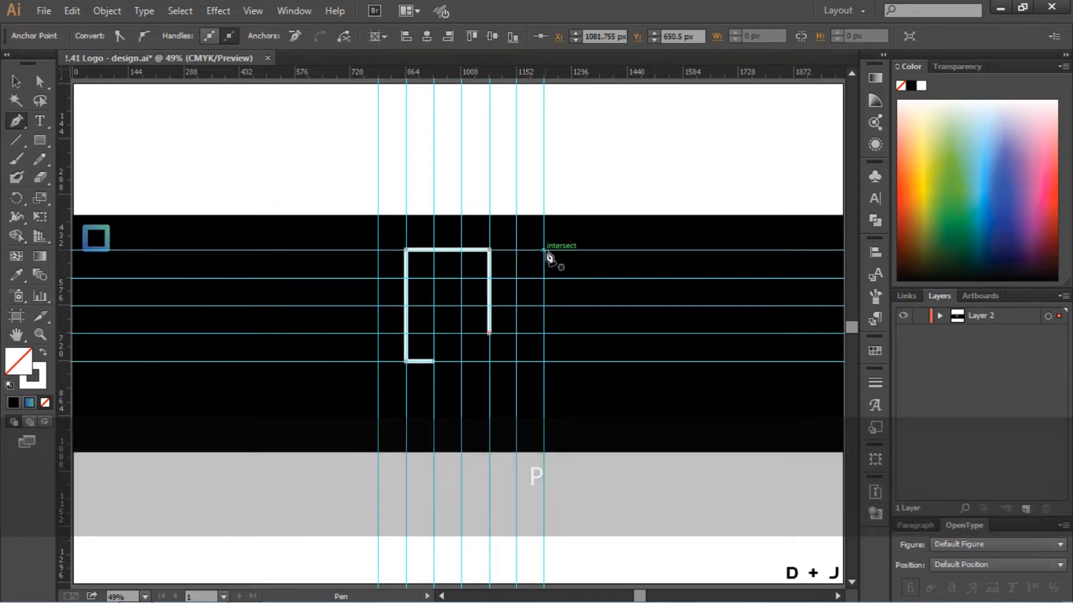
pyautogui.click(544, 250)
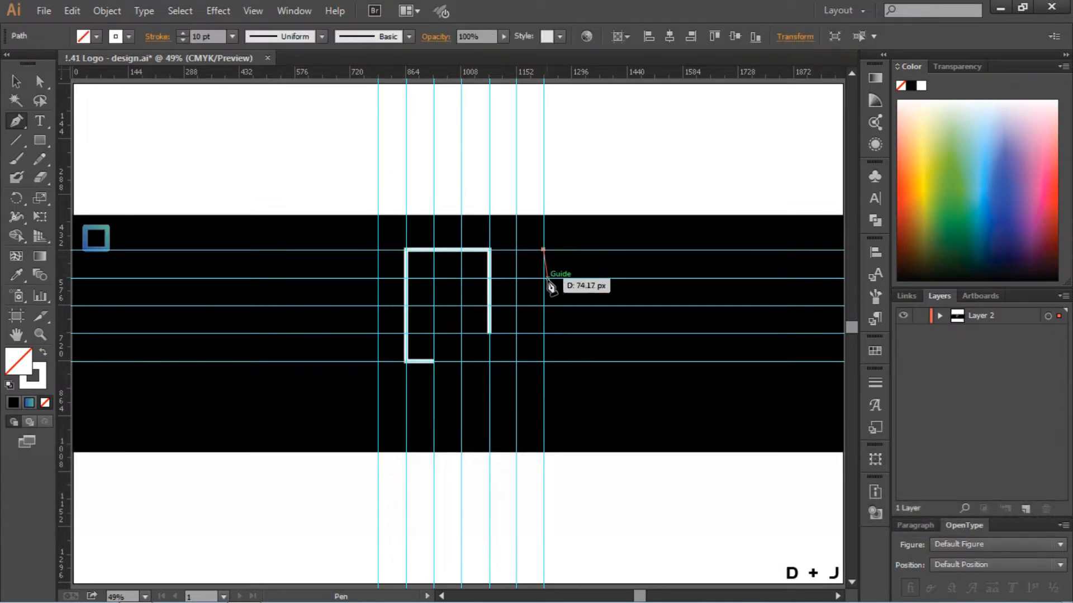
pyautogui.hotkey('ctrl', 'z')
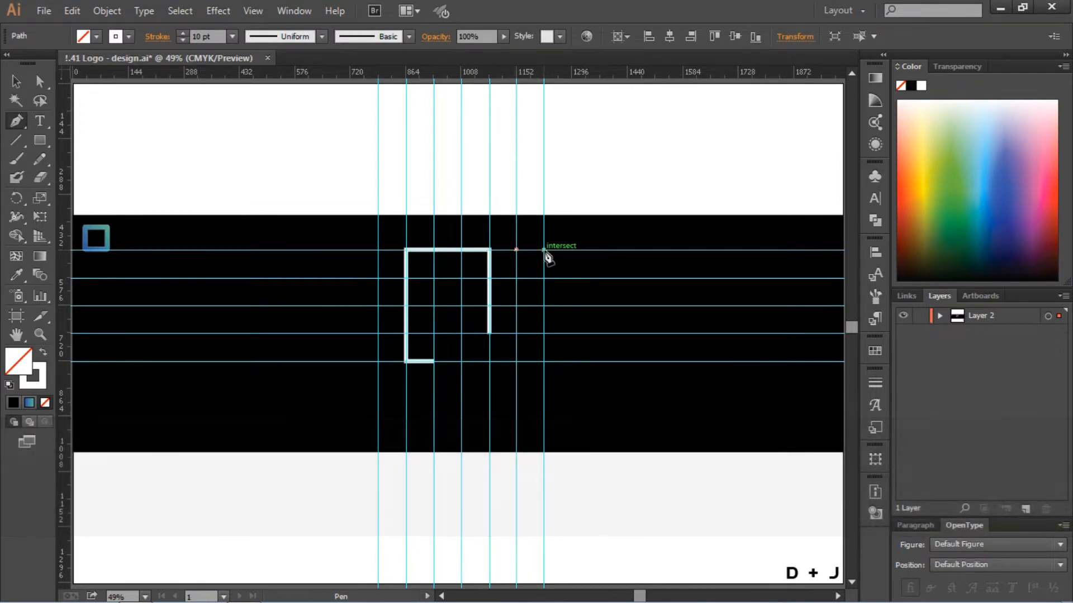
pyautogui.click(544, 250)
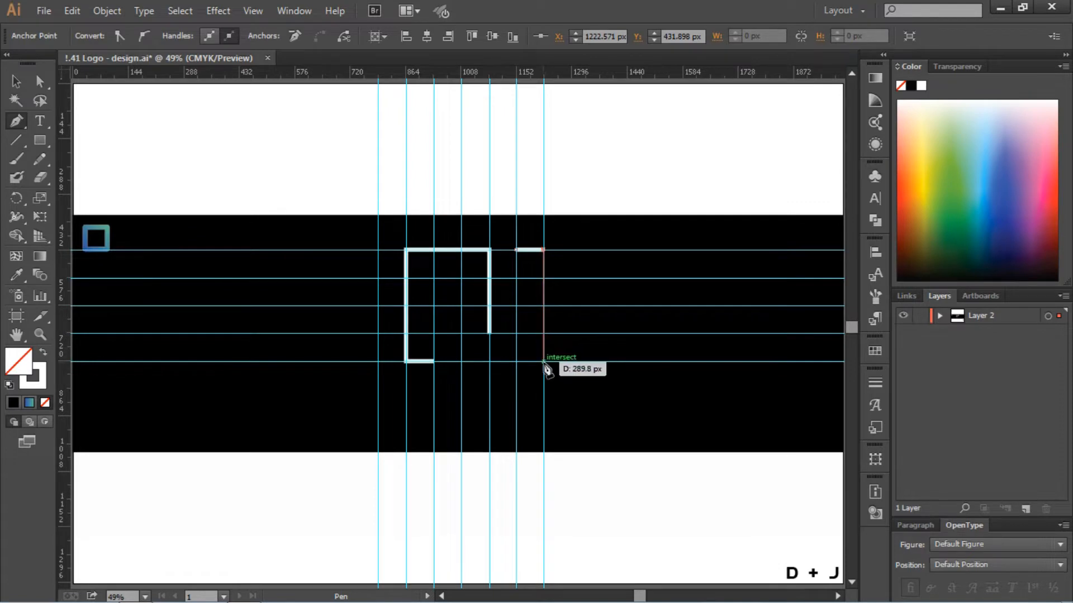
pyautogui.click(544, 362)
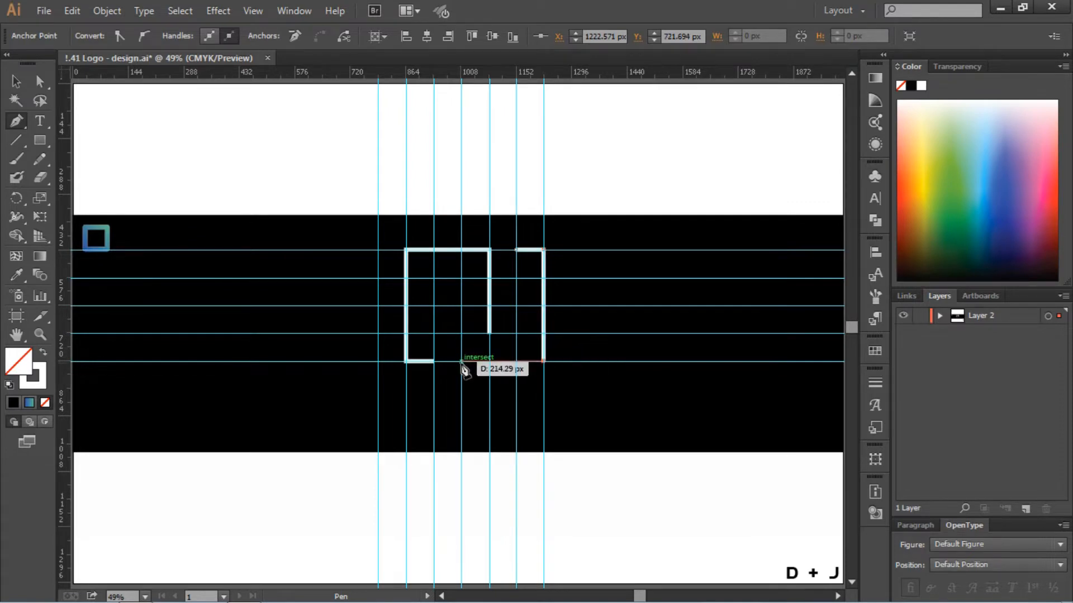
pyautogui.click(462, 361)
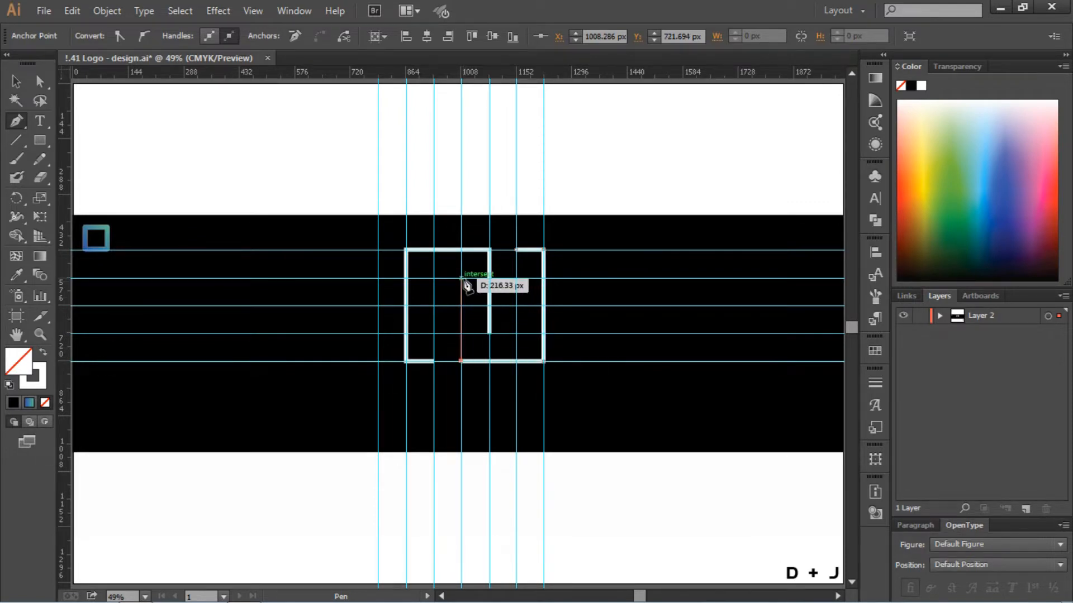
pyautogui.click(462, 277)
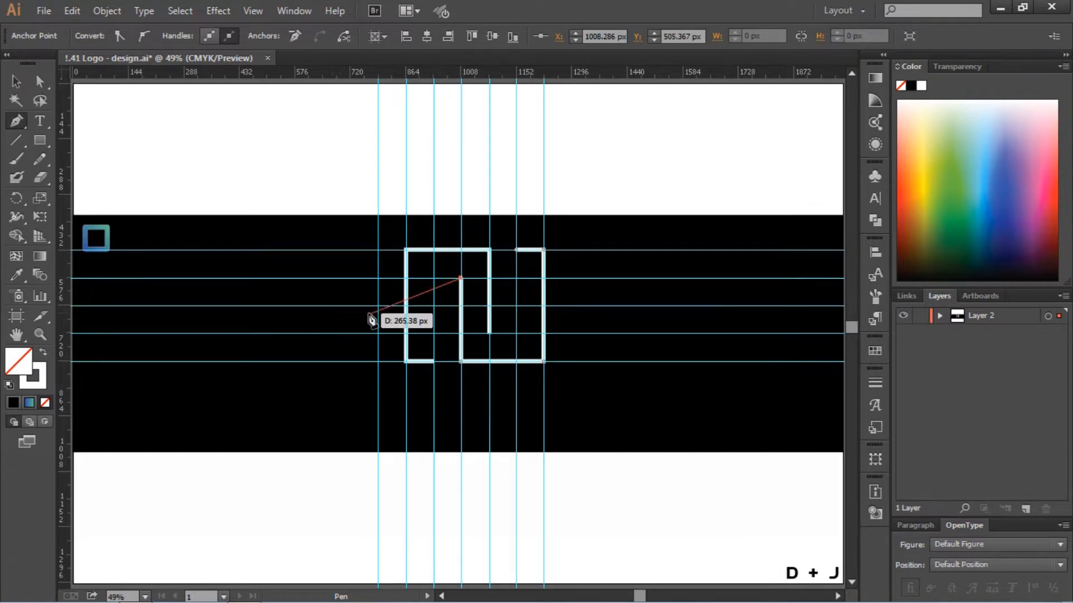
pyautogui.press('p')
# Step: Add a vertical guide midway between the third and fourth ones and move the second path's left vertical segment onto it
pyautogui.press('a')
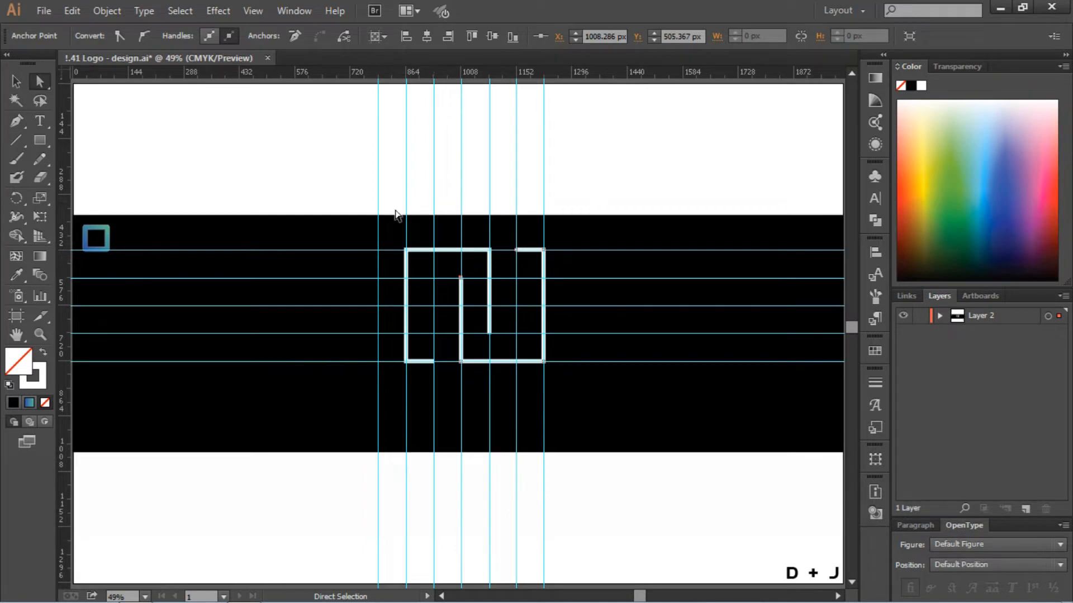
pyautogui.moveTo(60, 159); pyautogui.dragTo(447, 272)
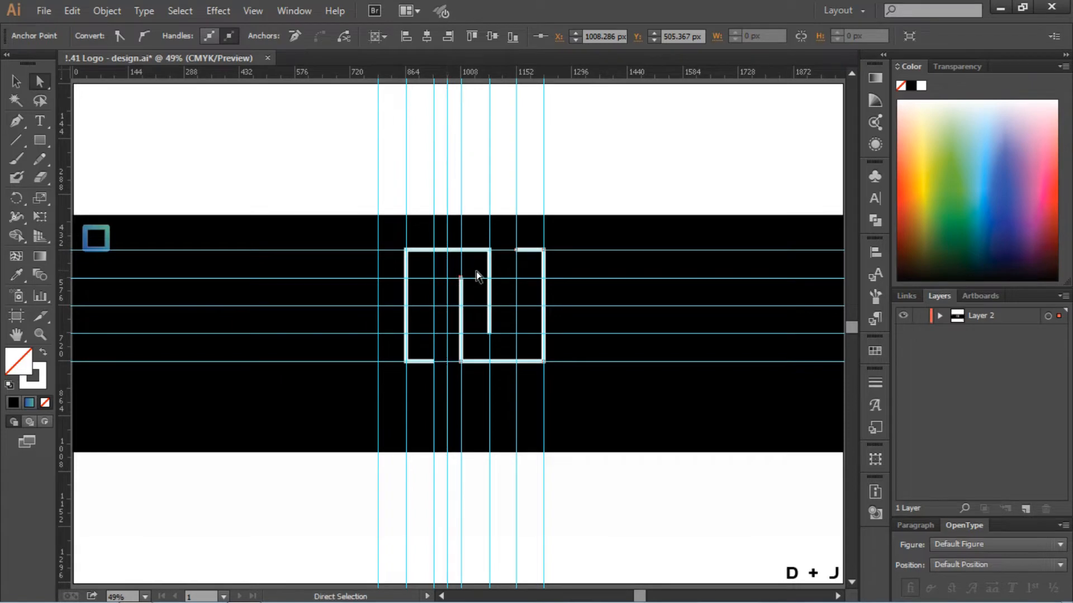
pyautogui.click(461, 362)
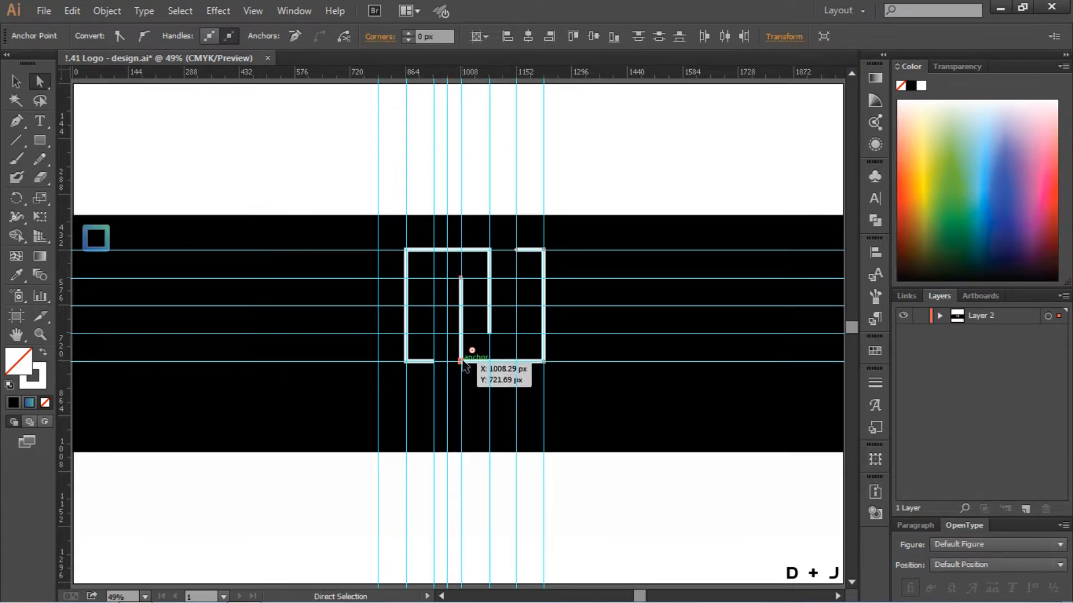
pyautogui.moveTo(464, 366); pyautogui.dragTo(446, 362)
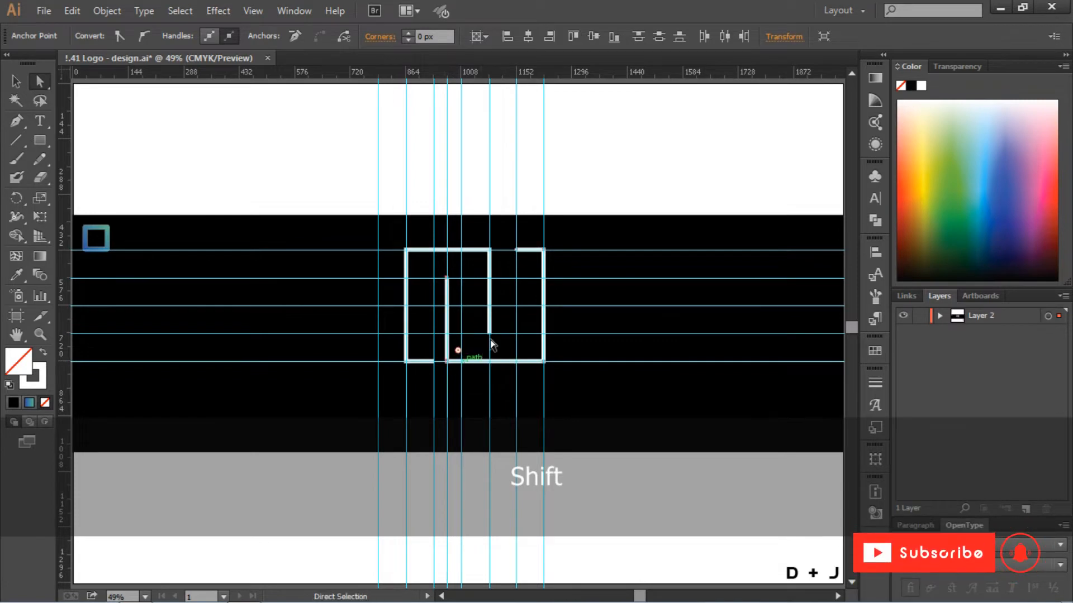
pyautogui.click(513, 276)
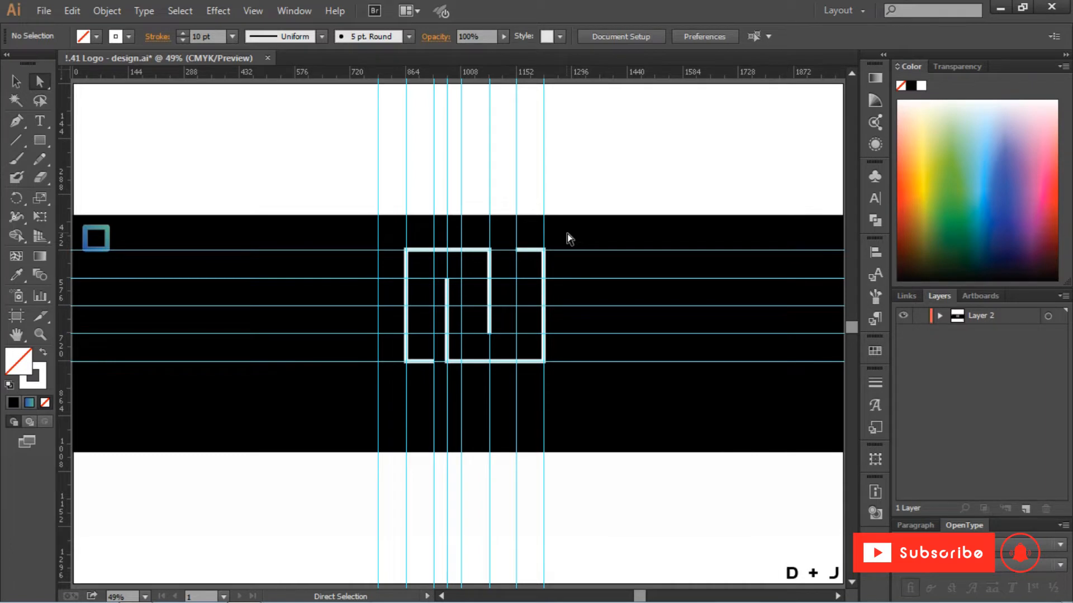
# Step: Add a vertical guide just right of the first path's right side and extend the second path's upper-left endpoint to it
pyautogui.moveTo(568, 233); pyautogui.dragTo(530, 380)
pyautogui.click(516, 250)
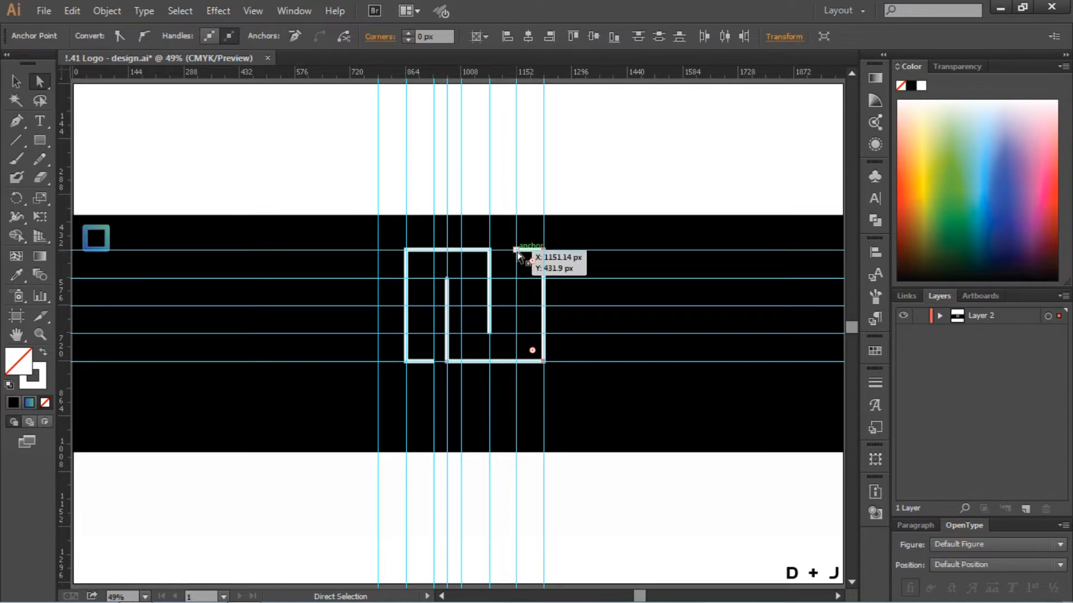
pyautogui.moveTo(63, 215); pyautogui.dragTo(503, 303)
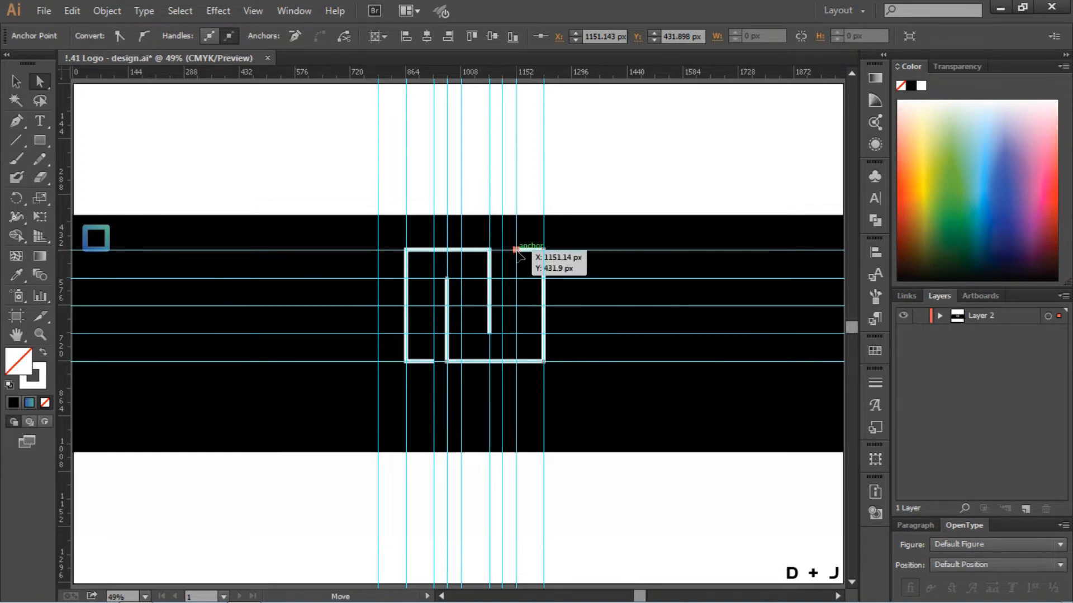
pyautogui.moveTo(517, 250); pyautogui.dragTo(543, 362)
# Step: Add another vertical guide, unlock the guides and move the new one midway between the two rightmost vertical guides
pyautogui.moveTo(66, 188); pyautogui.dragTo(215, 201)
pyautogui.moveTo(397, 264); pyautogui.dragTo(485, 273)
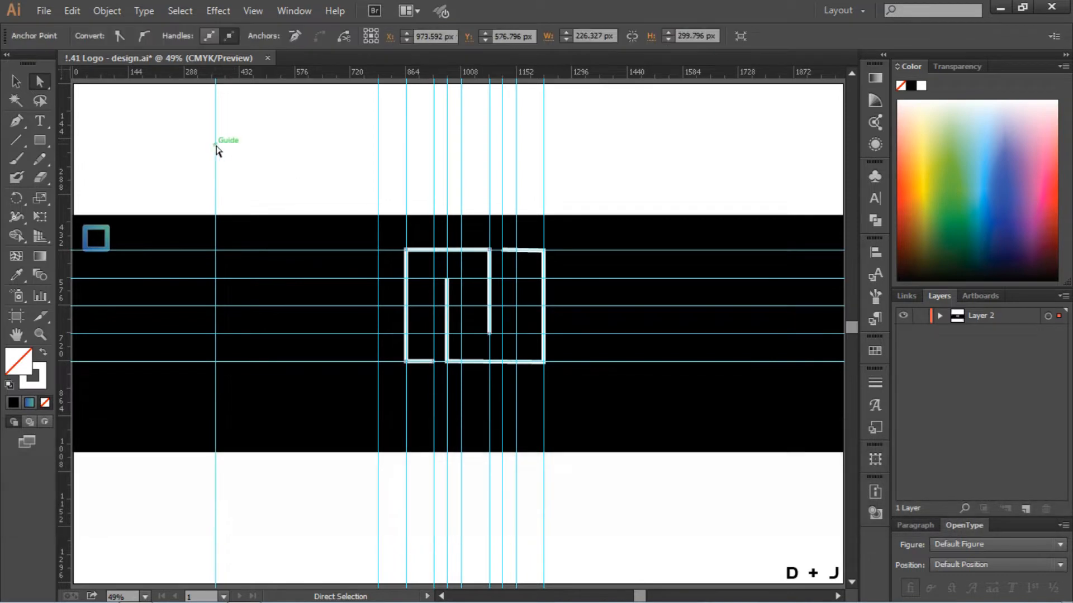
pyautogui.moveTo(269, 166); pyautogui.dragTo(212, 165)
pyautogui.rightClick(211, 164)
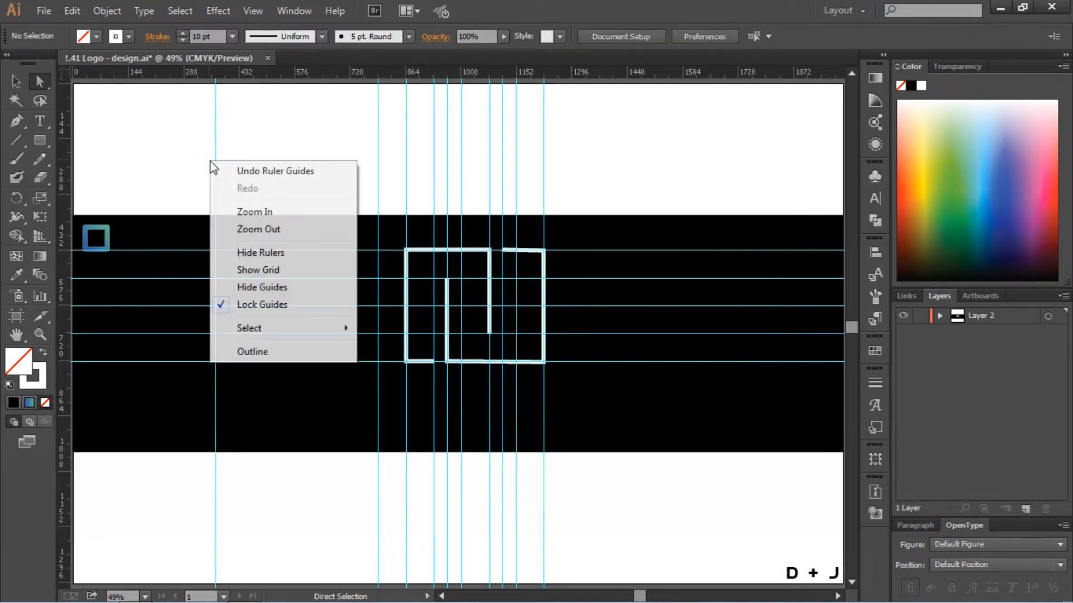
pyautogui.click(249, 304)
pyautogui.moveTo(219, 171); pyautogui.dragTo(532, 214)
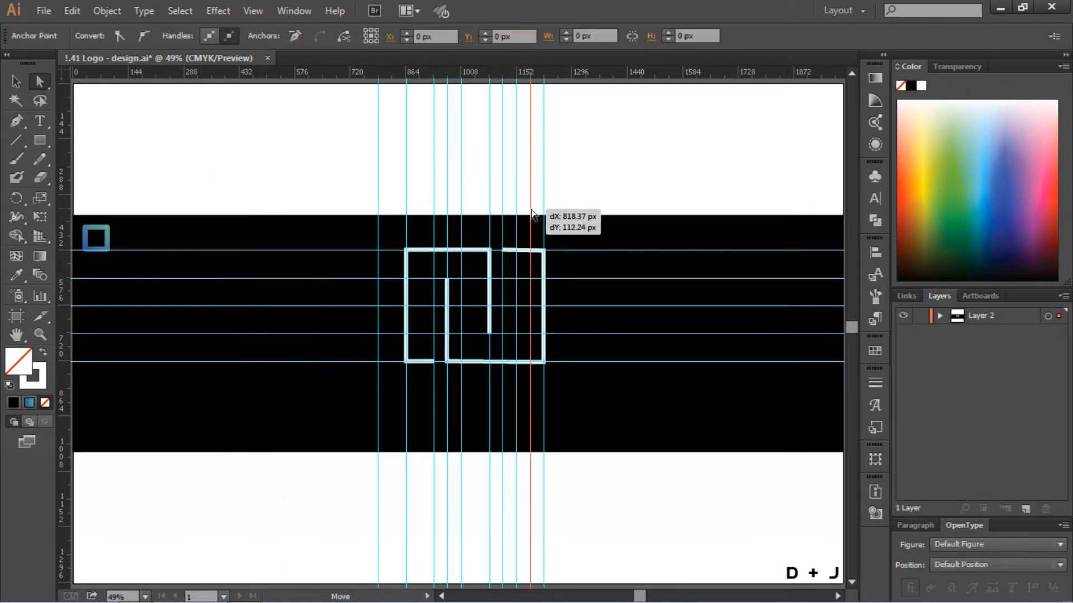
# Step: Deselect the moved guide and lock all guides again
pyautogui.rightClick(298, 175)
pyautogui.click(249, 160)
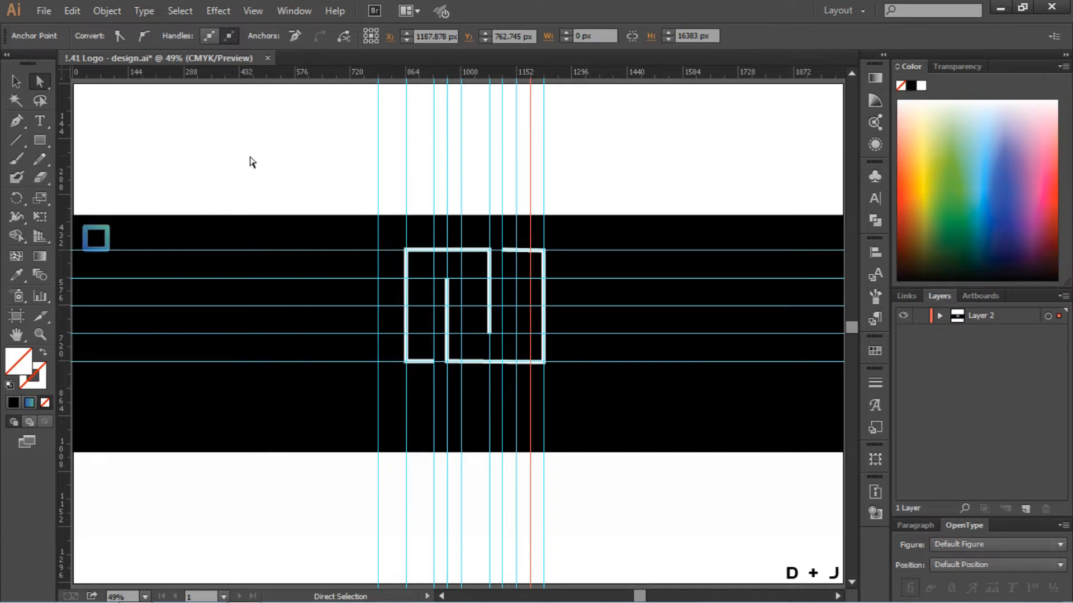
pyautogui.rightClick(252, 158)
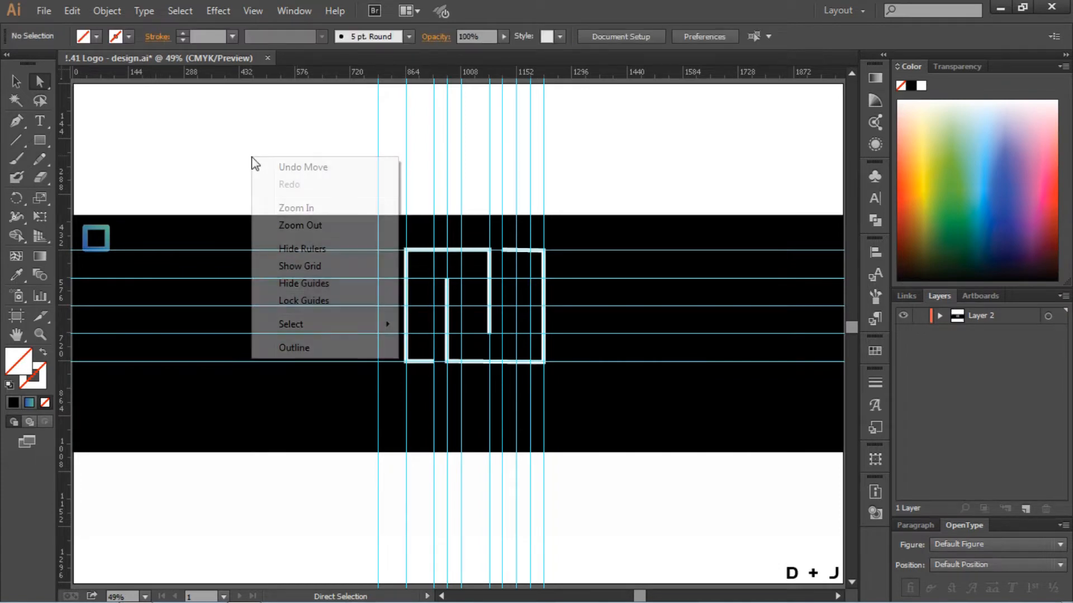
pyautogui.click(310, 301)
# Step: Move the second path's right vertical segment inward onto the newly placed guide
pyautogui.moveTo(563, 244); pyautogui.dragTo(531, 362)
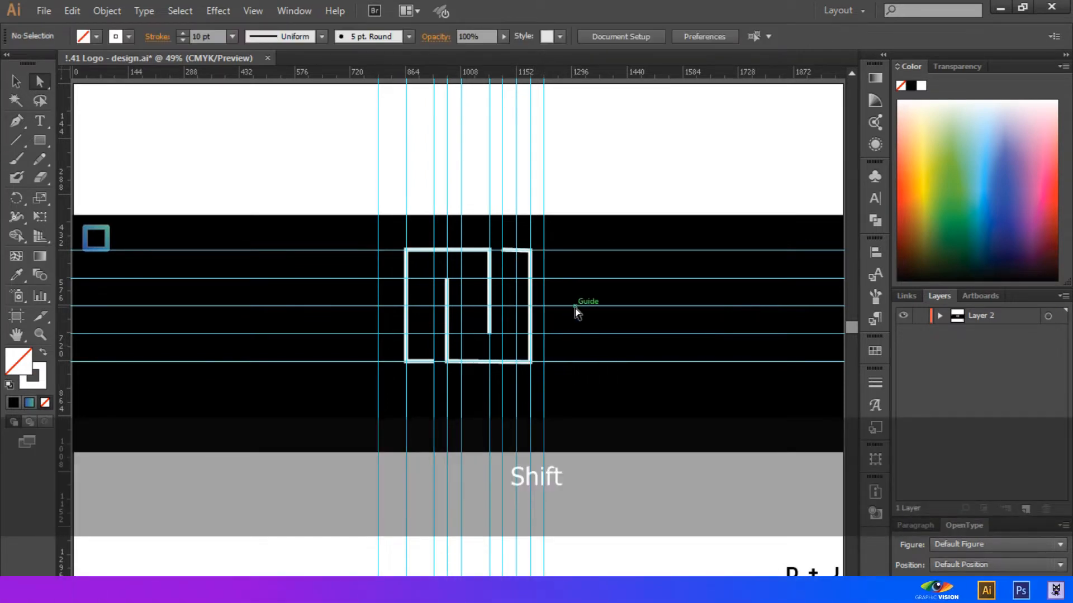
pyautogui.hotkey('ctrl', 'z')
pyautogui.moveTo(569, 247); pyautogui.dragTo(529, 363)
pyautogui.click(570, 359)
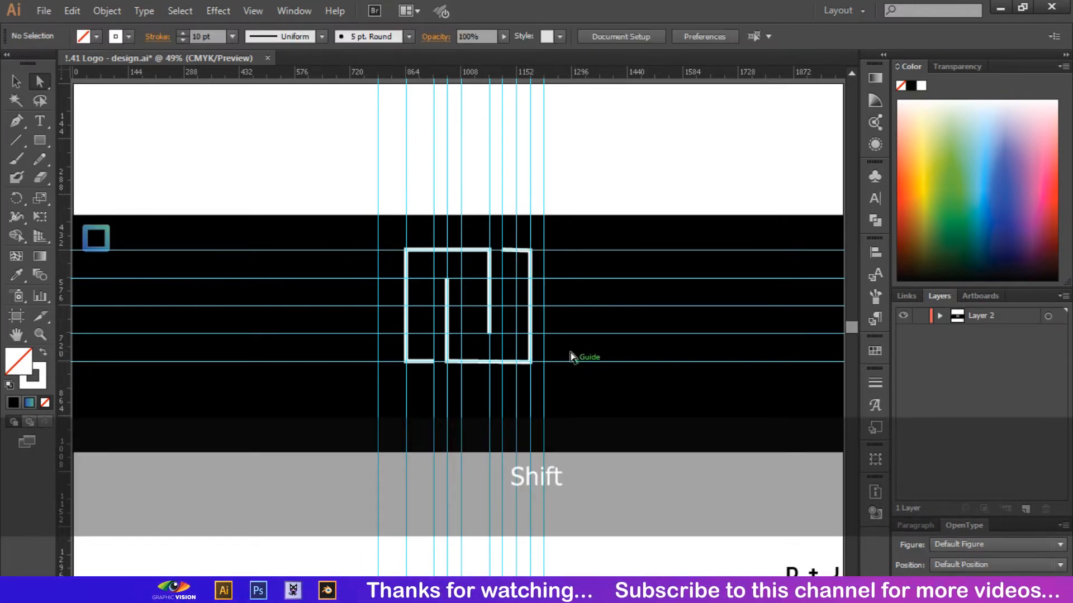
pyautogui.hotkey('ctrl', '=')
pyautogui.hotkey('ctrl', '=')
pyautogui.hotkey('ctrl', '=')
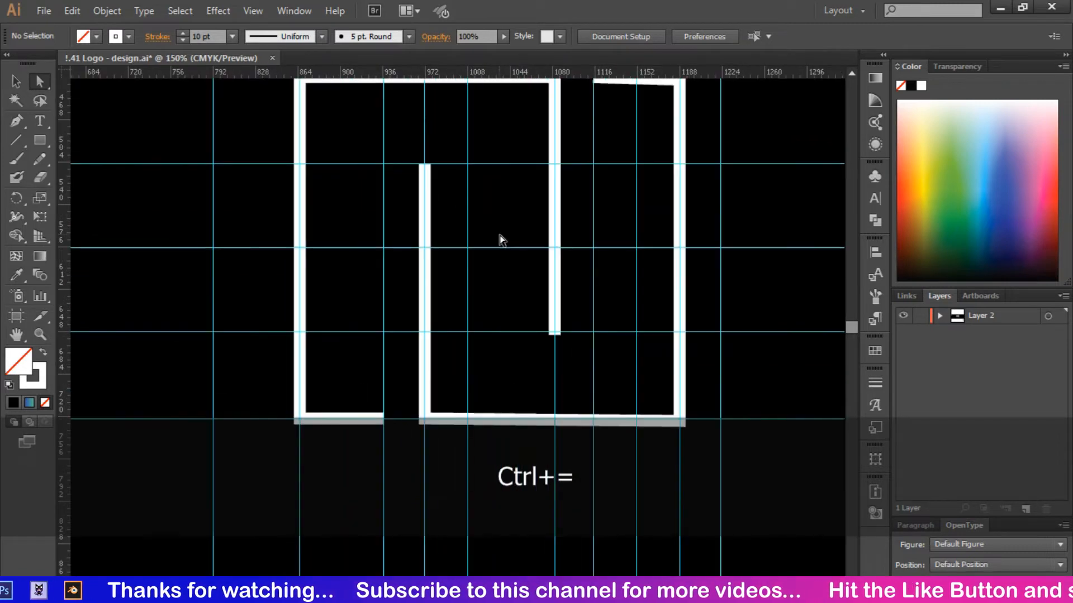
# Step: Move the second path's upper-right corner anchor up onto the top horizontal guide so the short top segment is level
pyautogui.click(678, 174)
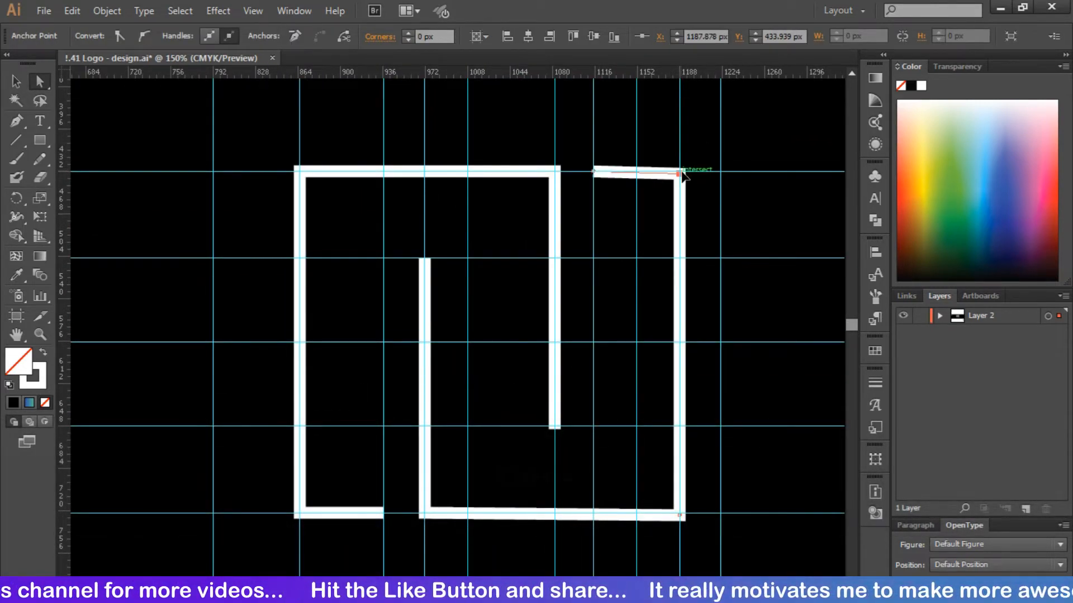
pyautogui.click(591, 171)
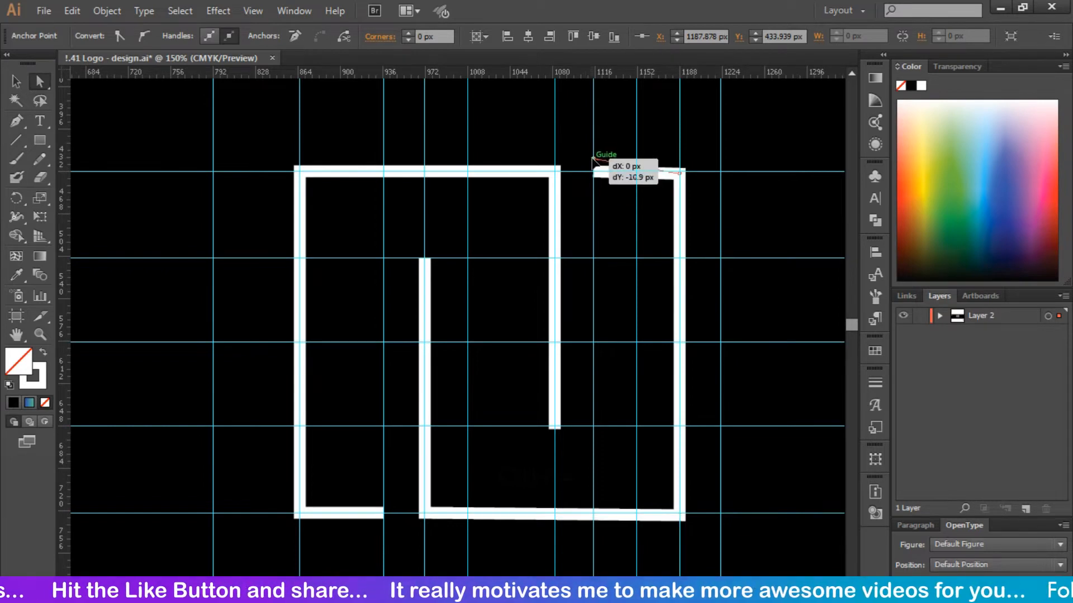
pyautogui.click(632, 216)
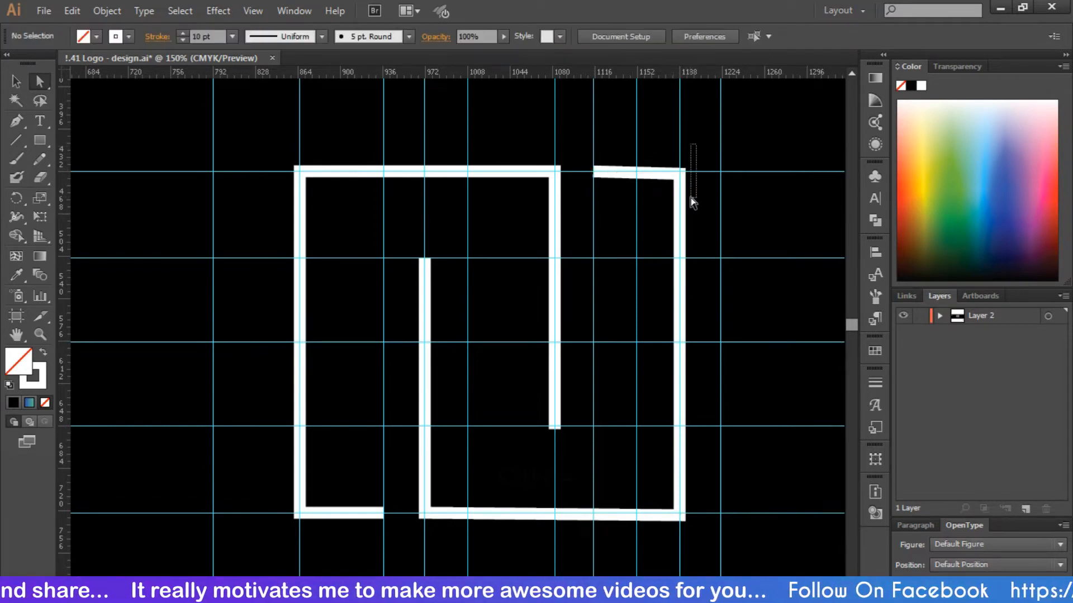
pyautogui.keyDown('ctrl'); pyautogui.click(675, 211); pyautogui.keyUp('ctrl')
pyautogui.hotkey('ctrl', '=')
pyautogui.hotkey('ctrl', '=')
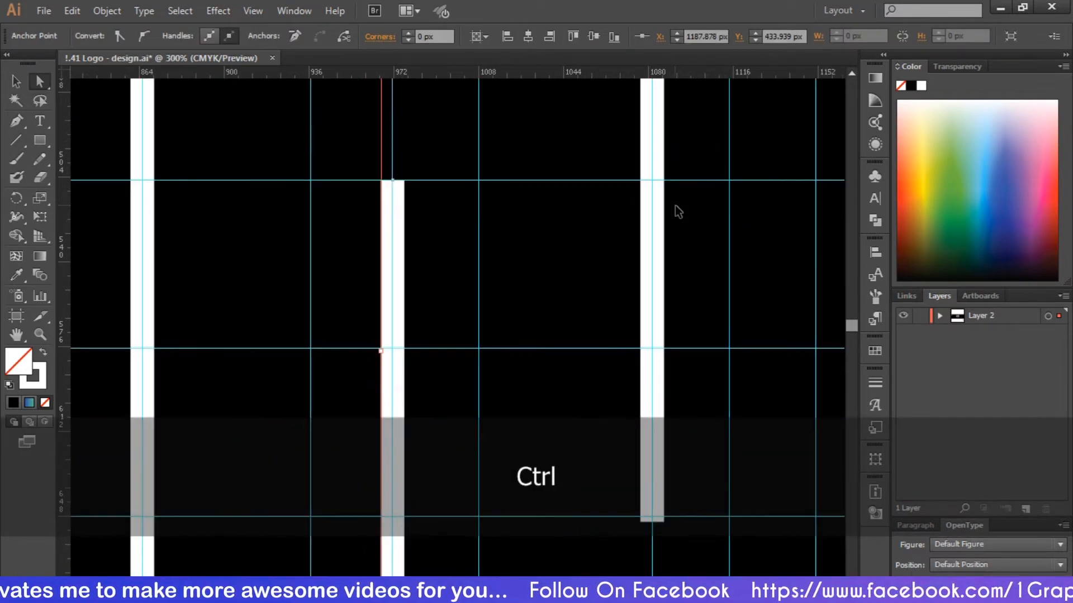
pyautogui.hscroll(3, 675, 206)
pyautogui.scroll(3, 676, 205)
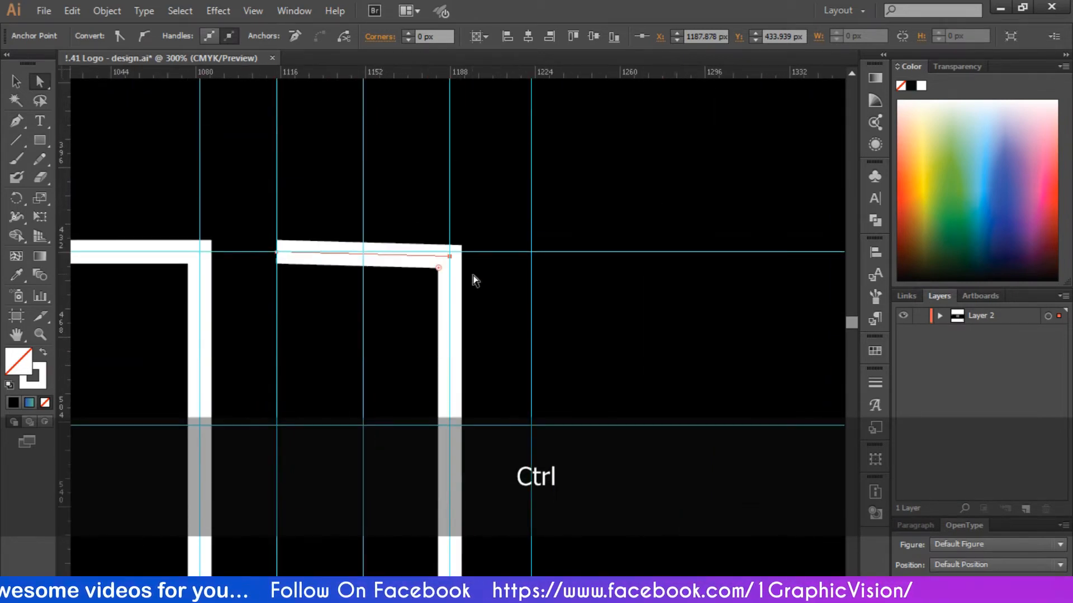
pyautogui.moveTo(449, 257); pyautogui.dragTo(449, 252)
pyautogui.click(489, 275)
# Step: Round the first path's upper-right corner into a large curve with a radius of about 79 px
pyautogui.hscroll(-5, 489, 276)
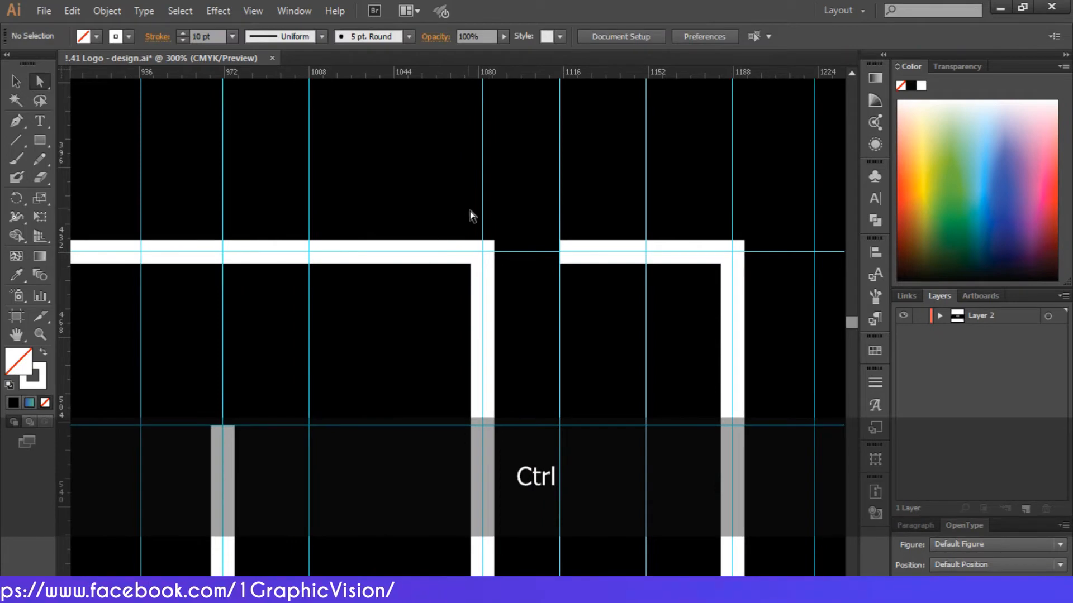
pyautogui.moveTo(503, 221); pyautogui.dragTo(454, 307)
pyautogui.hscroll(-5, 430, 282)
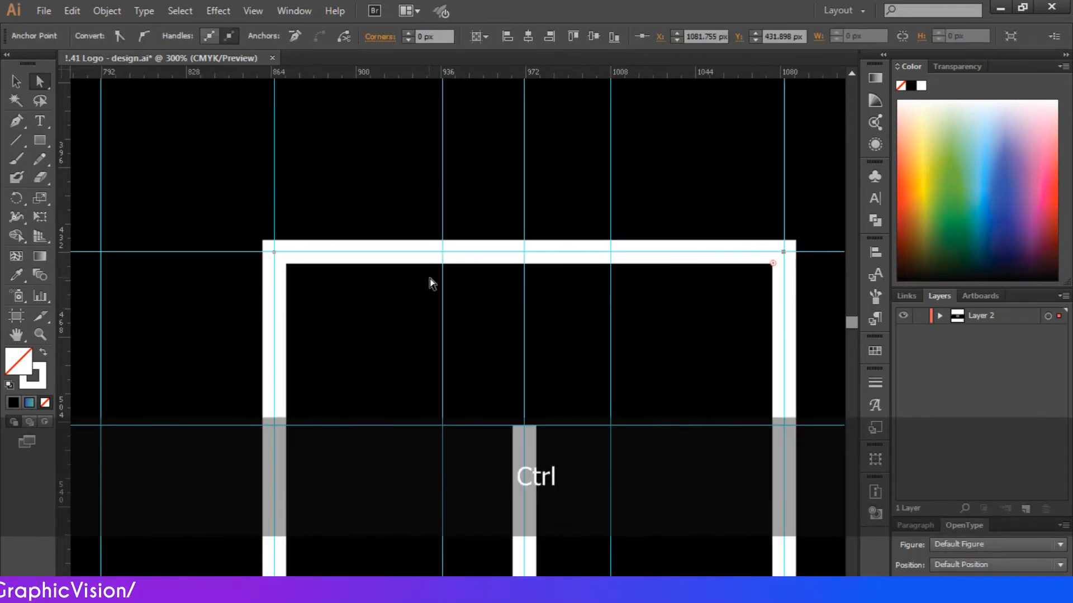
pyautogui.click(431, 283)
pyautogui.hotkey('ctrl', '-')
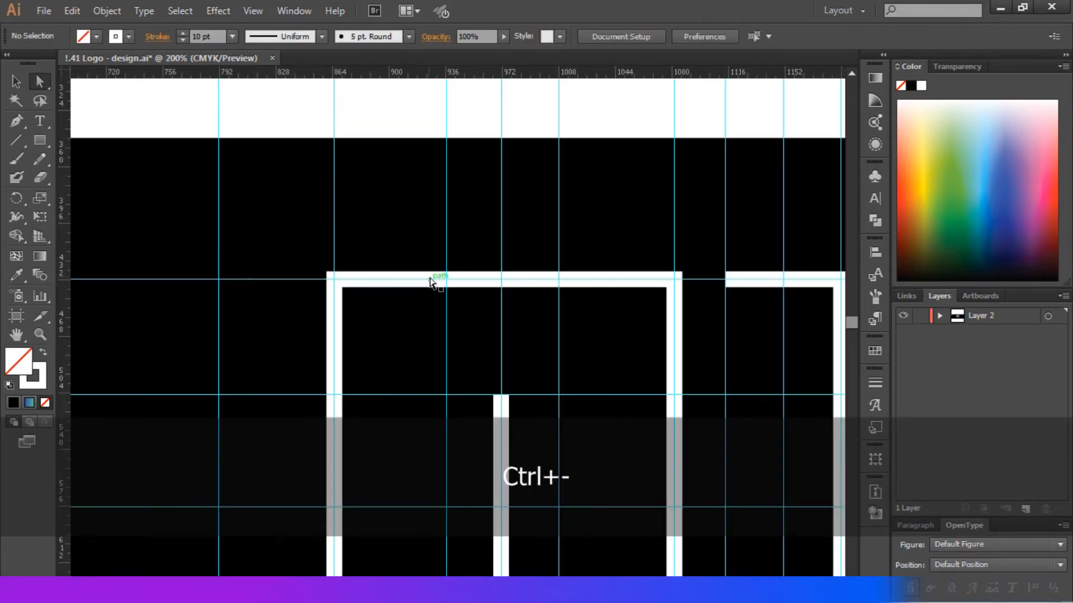
pyautogui.hscroll(5, 433, 281)
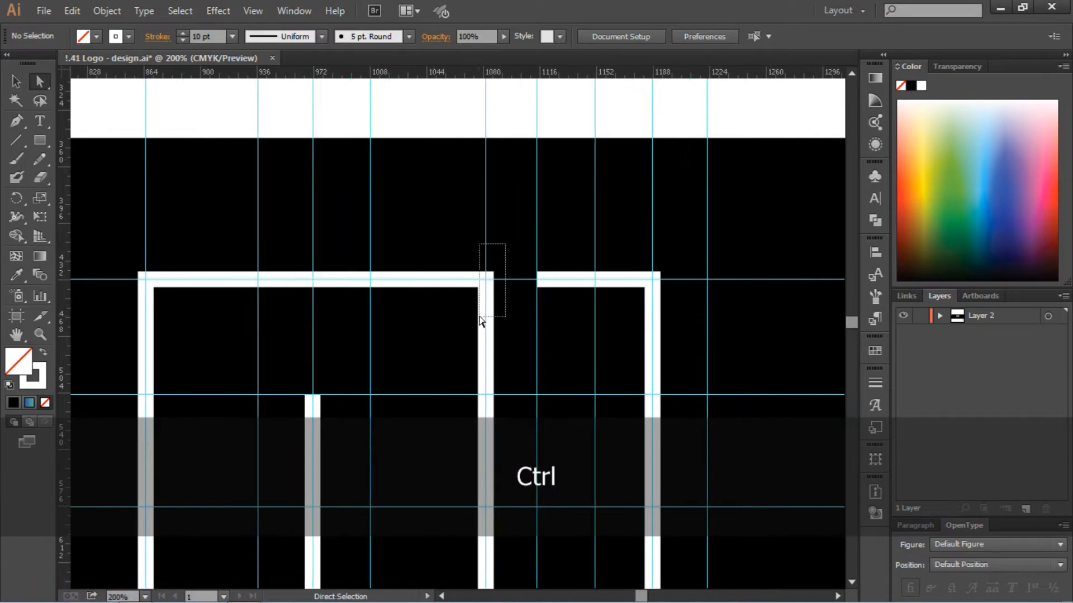
pyautogui.moveTo(480, 322); pyautogui.dragTo(362, 406)
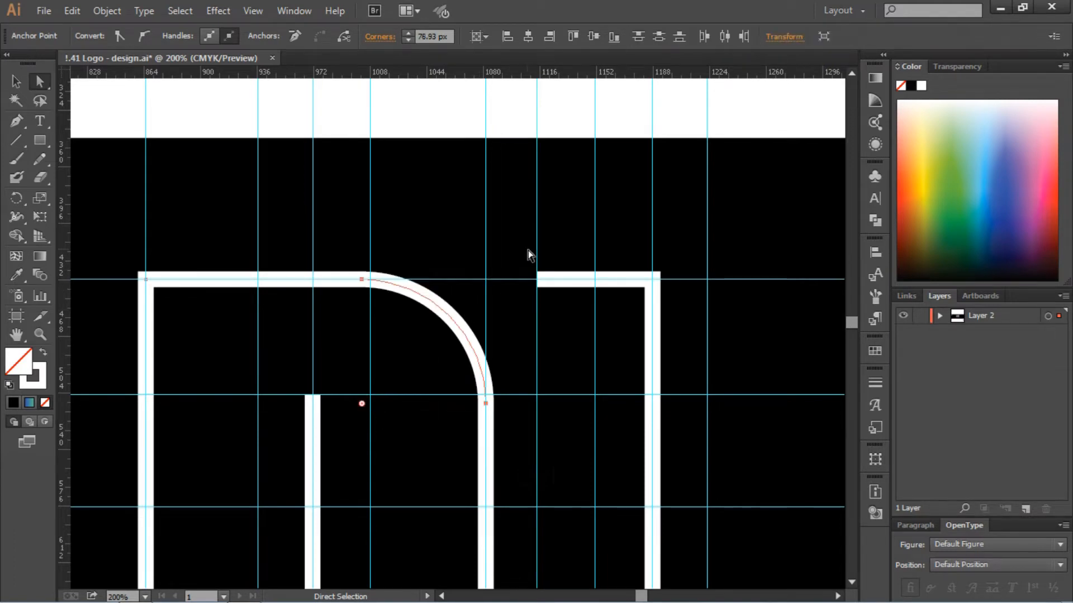
# Step: Add a horizontal guide midway between the second and third horizontal guides and enlarge the first path's corner rounding to it, 107.68 px
pyautogui.scroll(-5, 528, 250)
pyautogui.scroll(3, 496, 192)
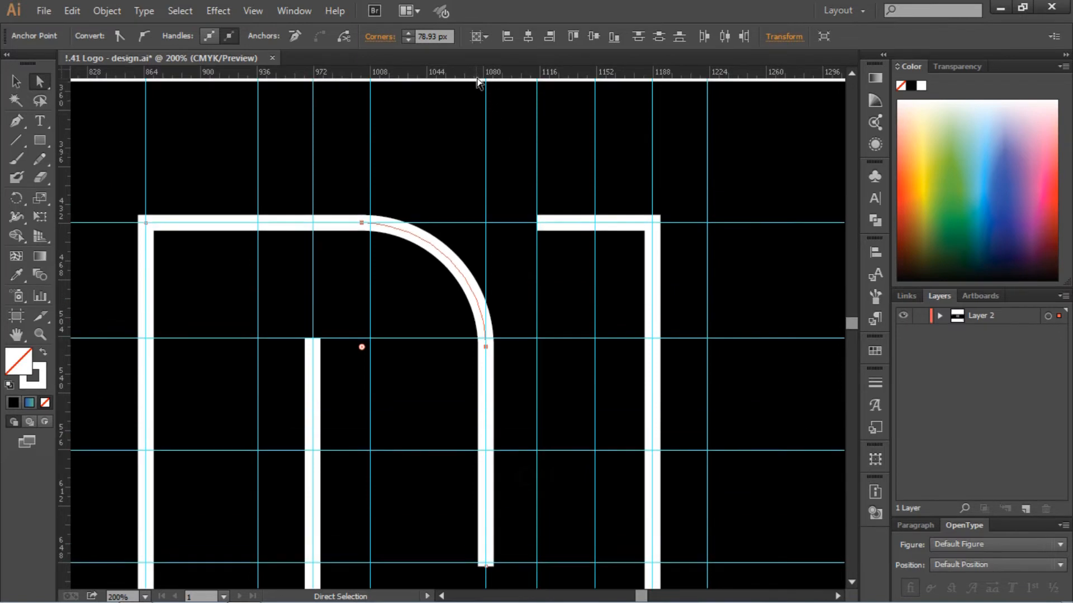
pyautogui.moveTo(476, 75); pyautogui.dragTo(490, 393)
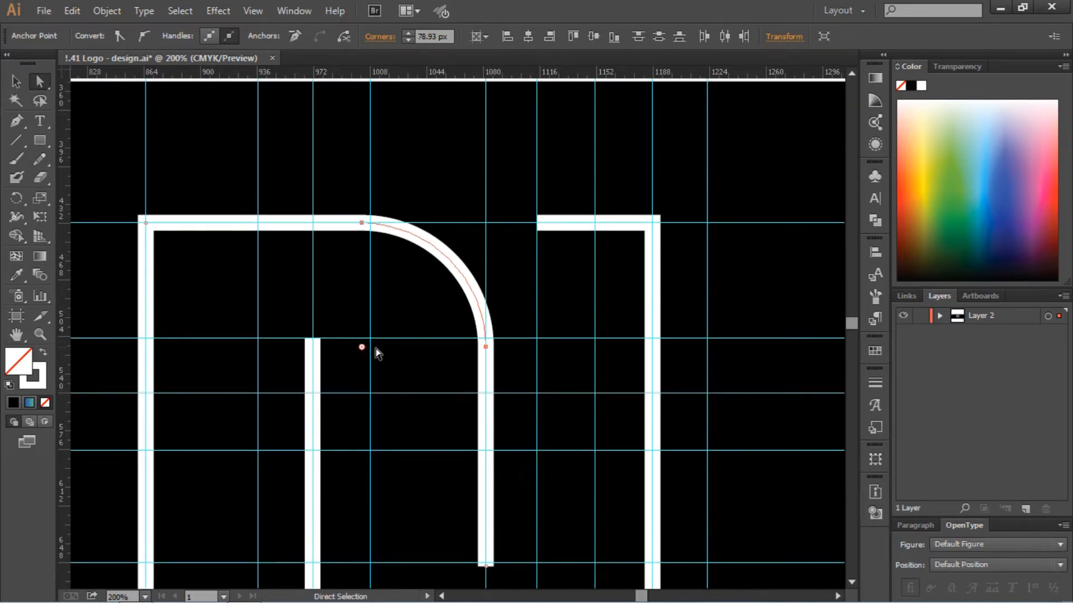
pyautogui.moveTo(362, 349); pyautogui.dragTo(319, 393)
pyautogui.hscroll(-6, 363, 339)
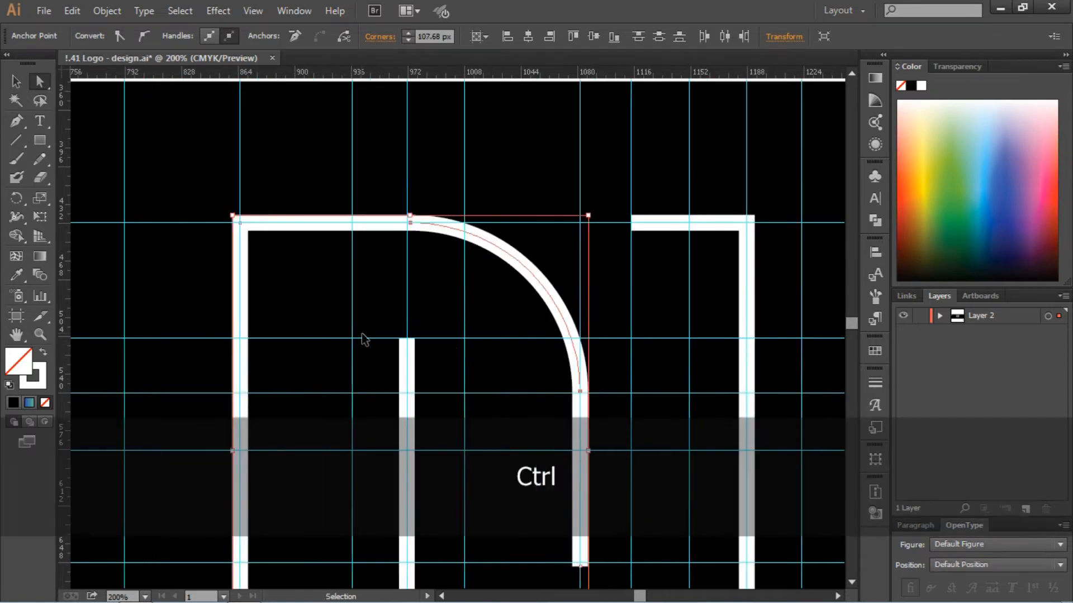
# Step: Try rounding all corners of the second path at once, and undo the rounding
pyautogui.scroll(-3, 357, 313)
pyautogui.hotkey('ctrl', '-')
pyautogui.hotkey('ctrl', '-')
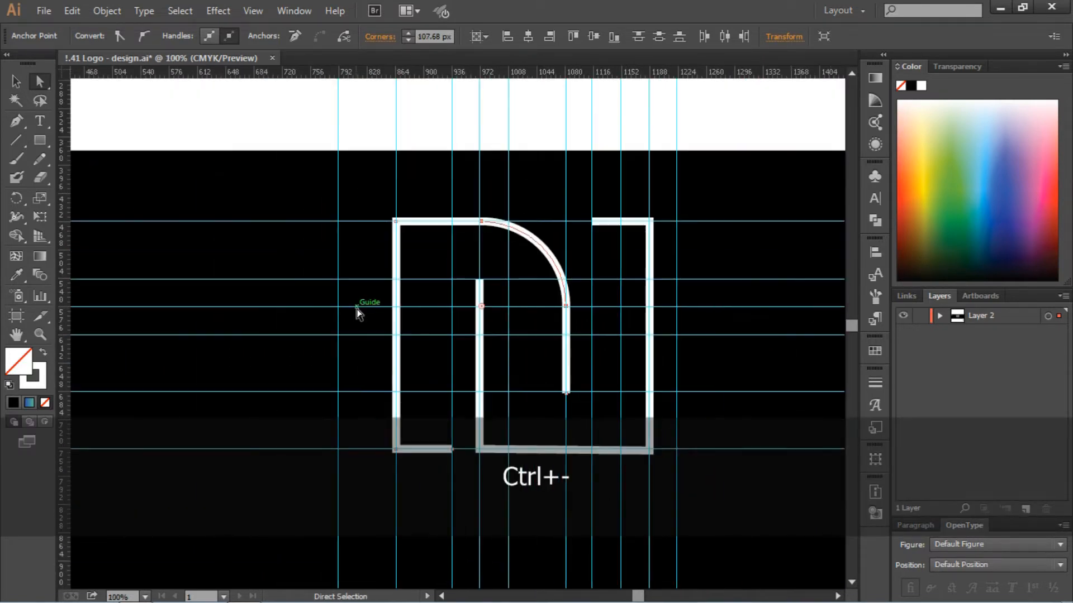
pyautogui.press('v')
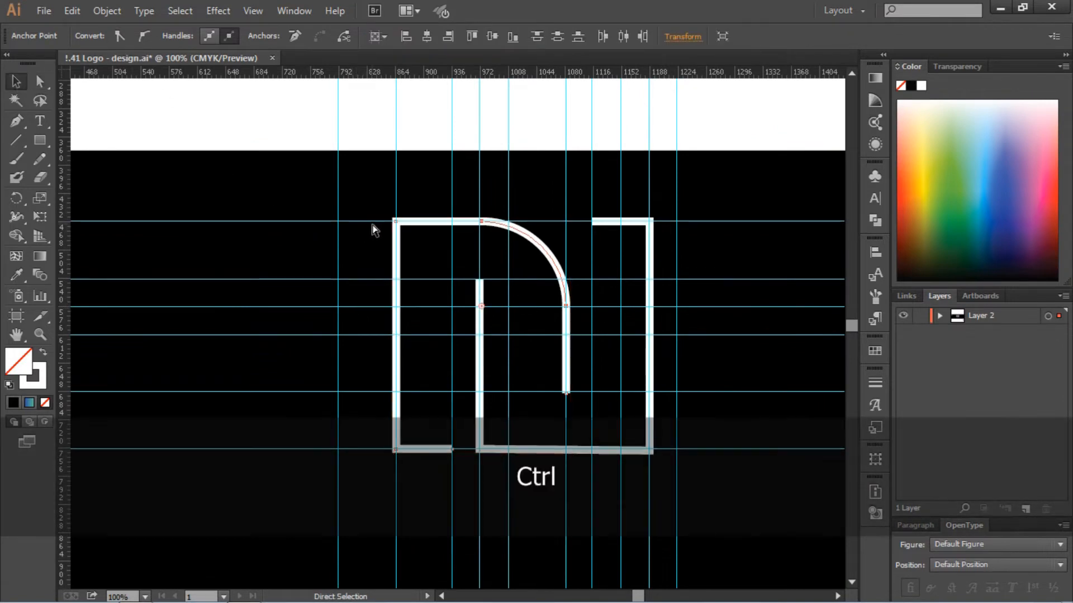
pyautogui.hscroll(4, 474, 289)
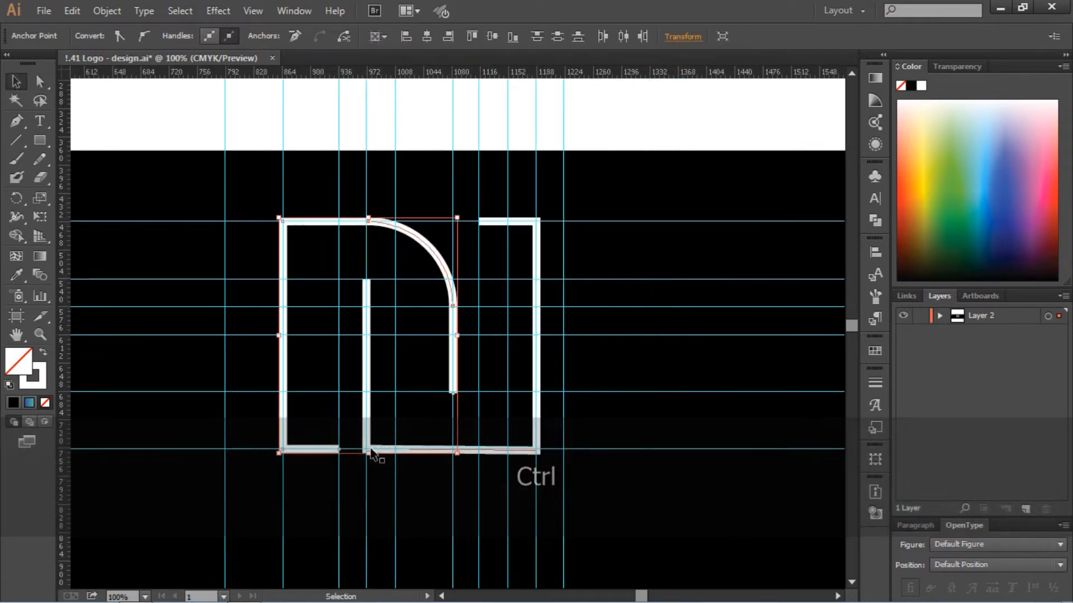
pyautogui.click(378, 432)
pyautogui.moveTo(357, 451); pyautogui.dragTo(568, 506)
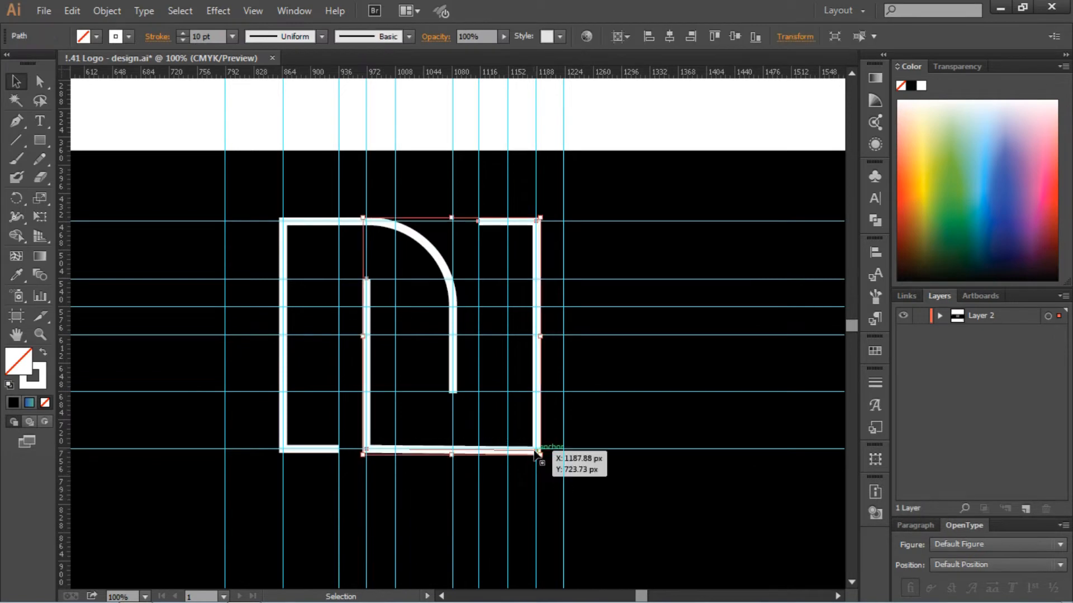
pyautogui.click(39, 82)
pyautogui.moveTo(383, 428); pyautogui.dragTo(470, 280)
pyautogui.hotkey('ctrl', 'z')
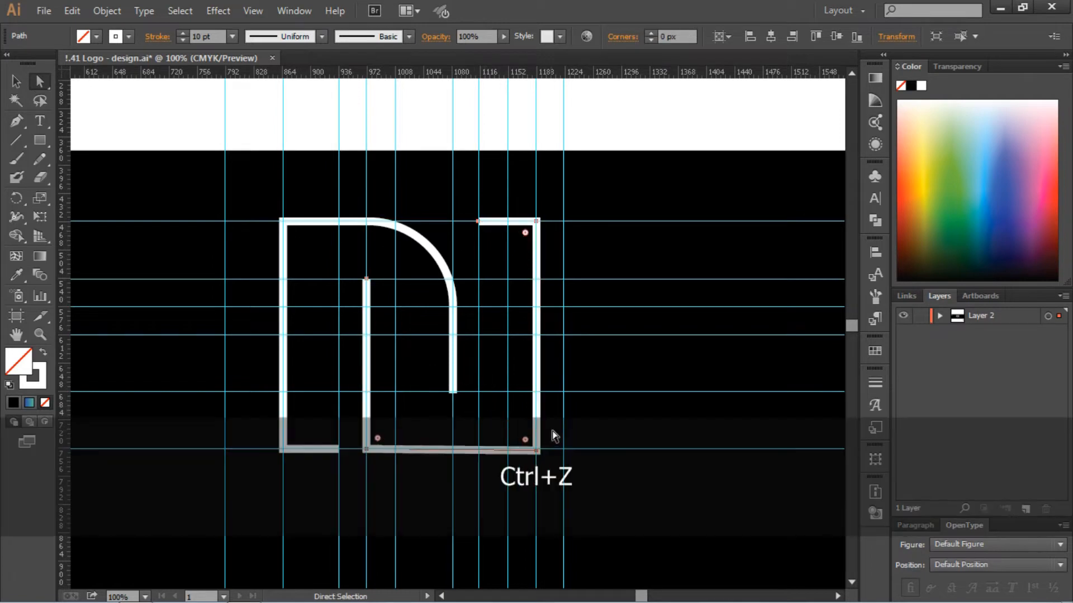
# Step: Round only the second path's two bottom corners fully so its base forms a semicircle
pyautogui.moveTo(552, 431)
pyautogui.mouseDown()
pyautogui.moveTo(435, 483)
pyautogui.moveTo(352, 487)
pyautogui.mouseUp()
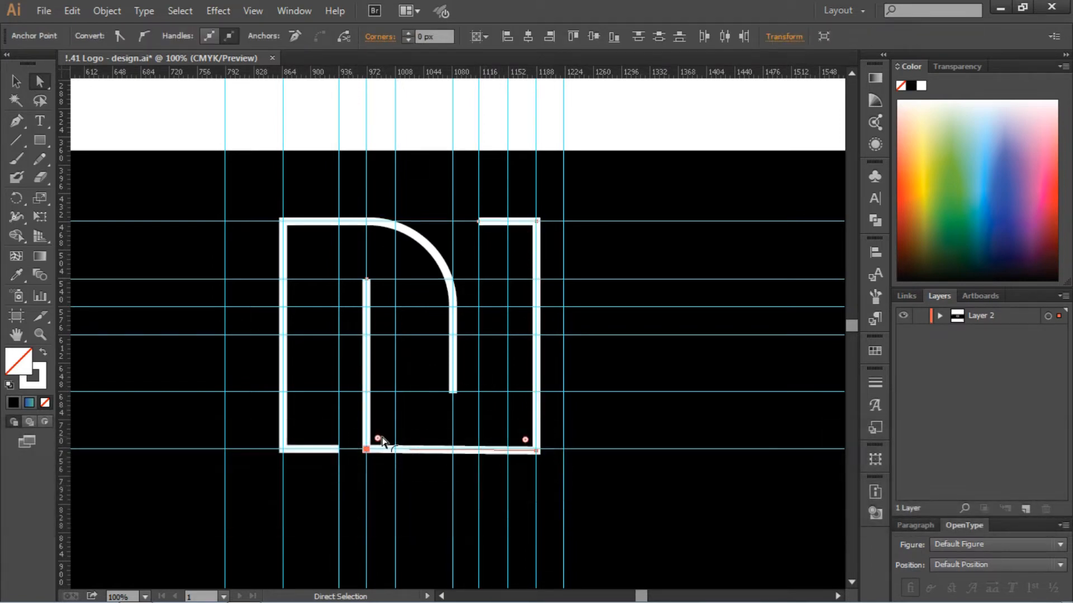
pyautogui.moveTo(382, 441); pyautogui.dragTo(537, 352)
pyautogui.keyDown('ctrl'); pyautogui.click(612, 370); pyautogui.keyUp('ctrl')
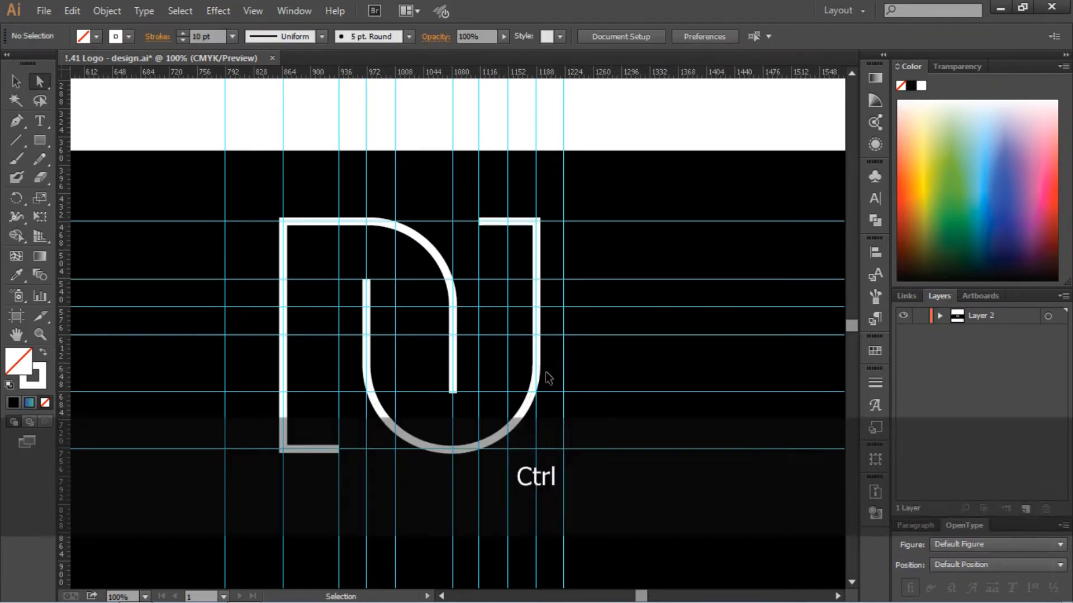
# Step: Round the first path's two left corners and the second path's upper-right corner together until their curves reach the neighbouring guides
pyautogui.hscroll(-3, 509, 371)
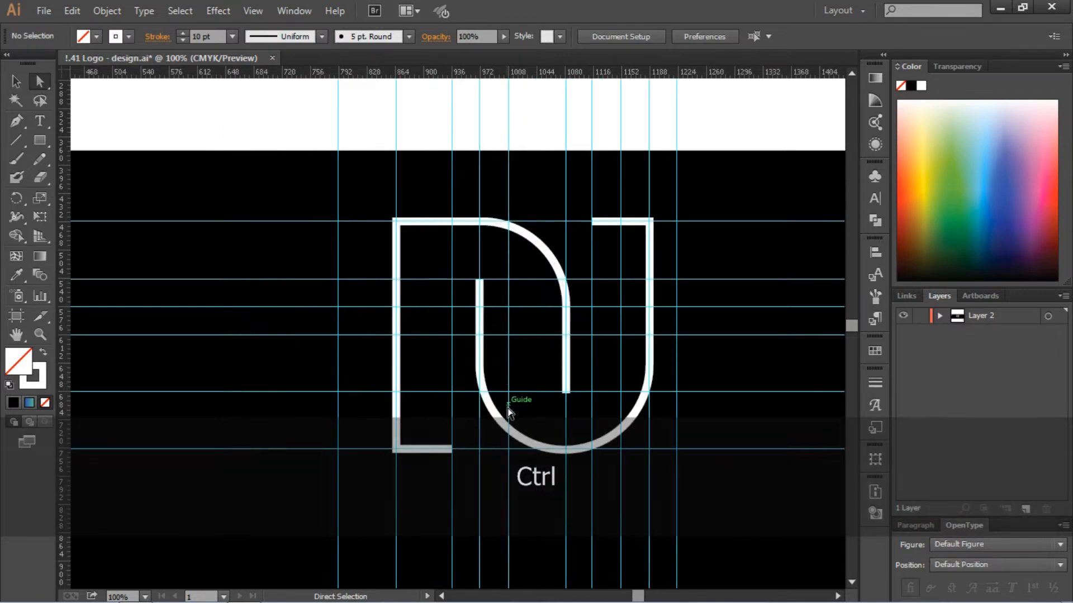
pyautogui.moveTo(403, 234); pyautogui.dragTo(403, 235)
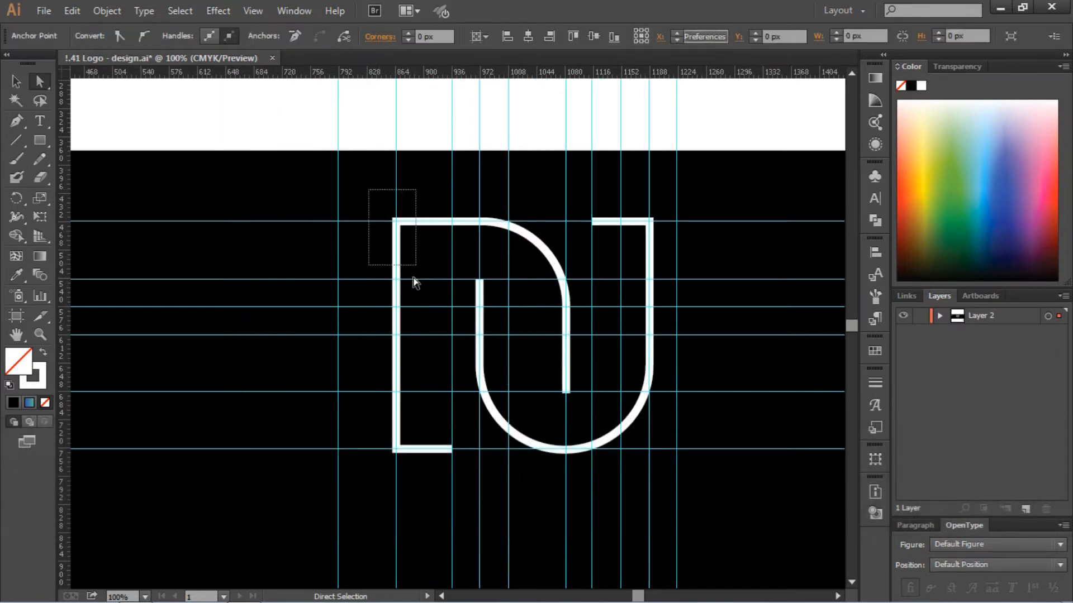
pyautogui.keyDown('shift'); pyautogui.click(397, 450); pyautogui.keyUp('shift')
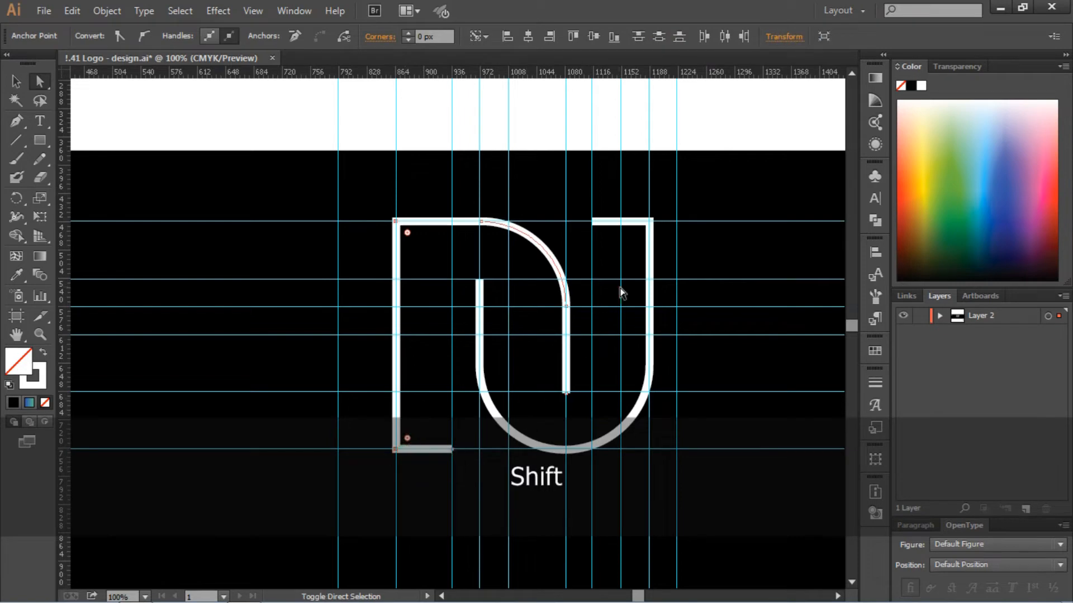
pyautogui.keyDown('shift'); pyautogui.click(650, 222); pyautogui.keyUp('shift')
pyautogui.moveTo(634, 236); pyautogui.dragTo(581, 283)
pyautogui.click(668, 335)
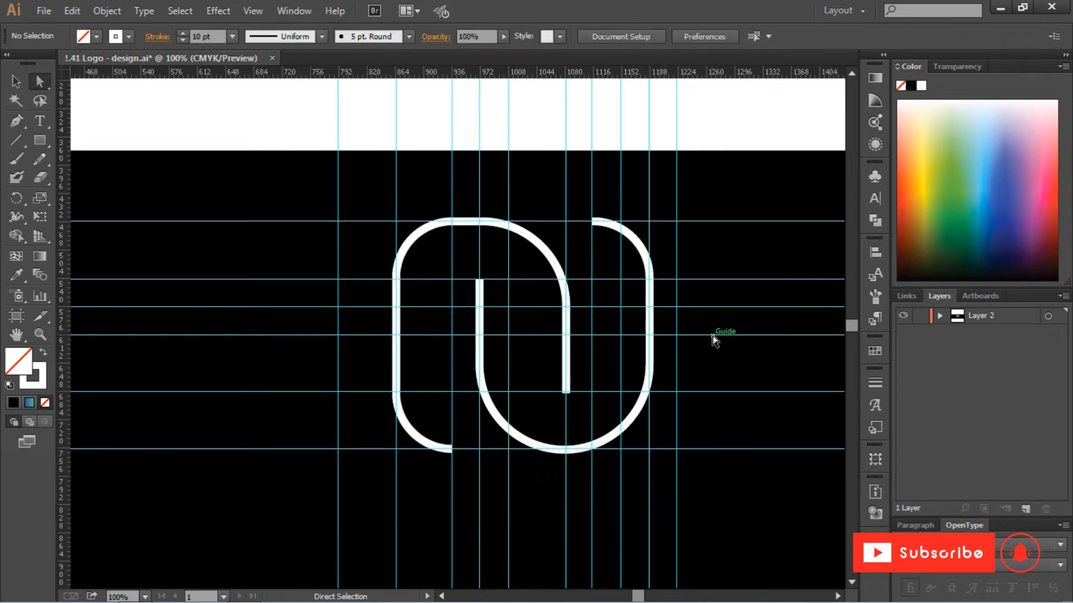
# Step: Fit the artboard in view and hide all guides
pyautogui.hotkey('ctrl', '0')
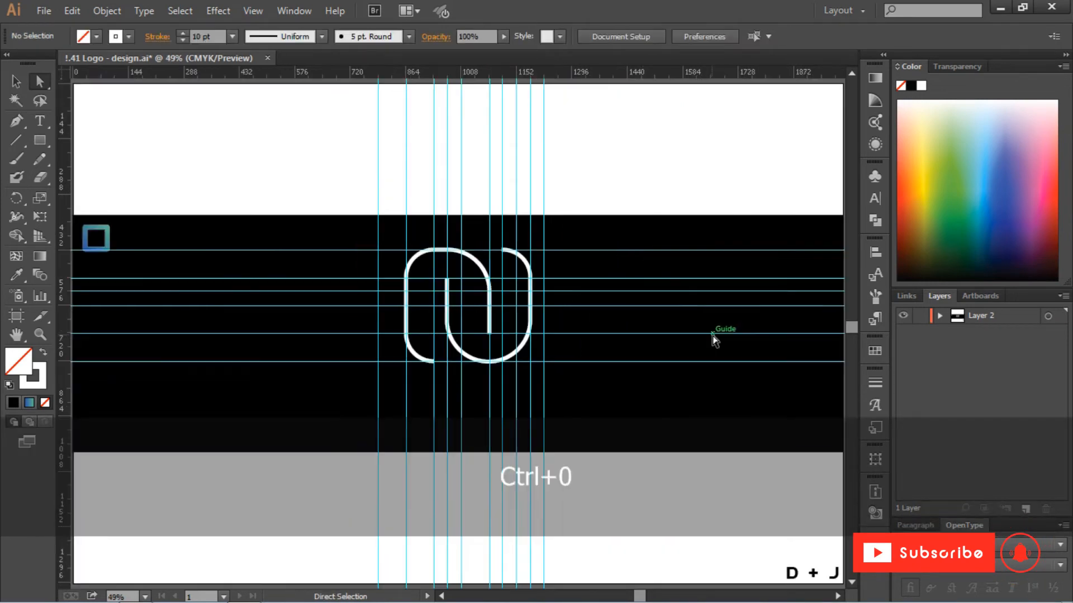
pyautogui.click(15, 81)
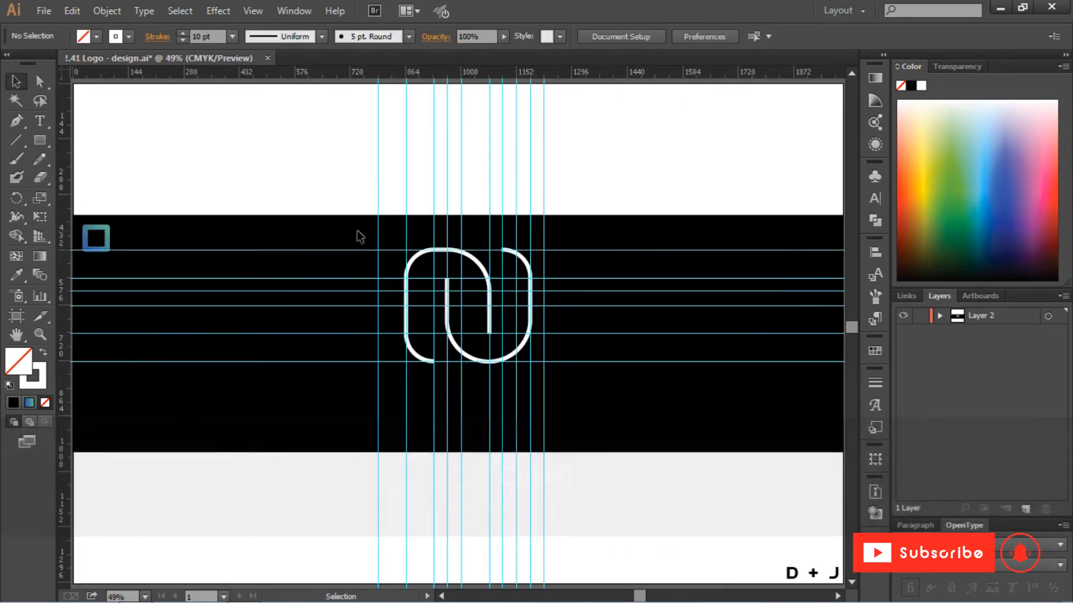
pyautogui.rightClick(326, 182)
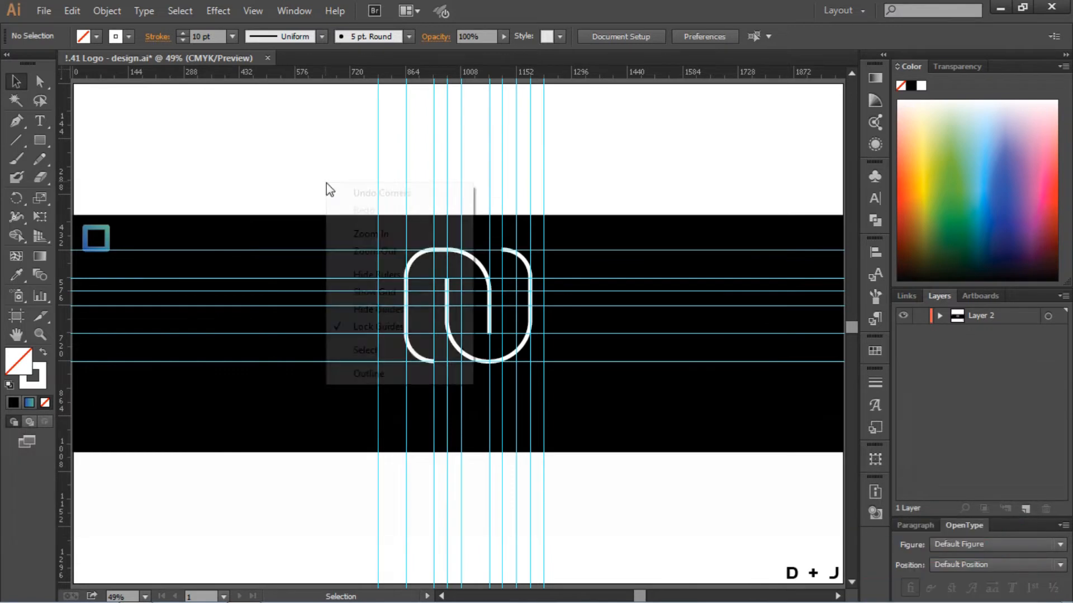
pyautogui.click(347, 309)
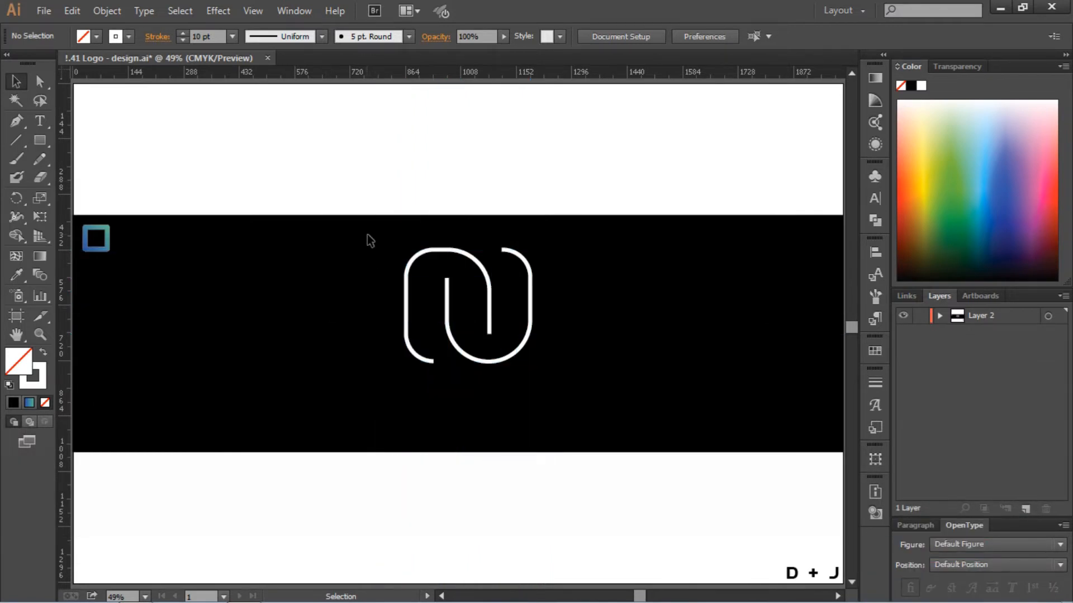
# Step: Scale both monogram paths down proportionally about their common centre and group them
pyautogui.moveTo(350, 220); pyautogui.dragTo(588, 417)
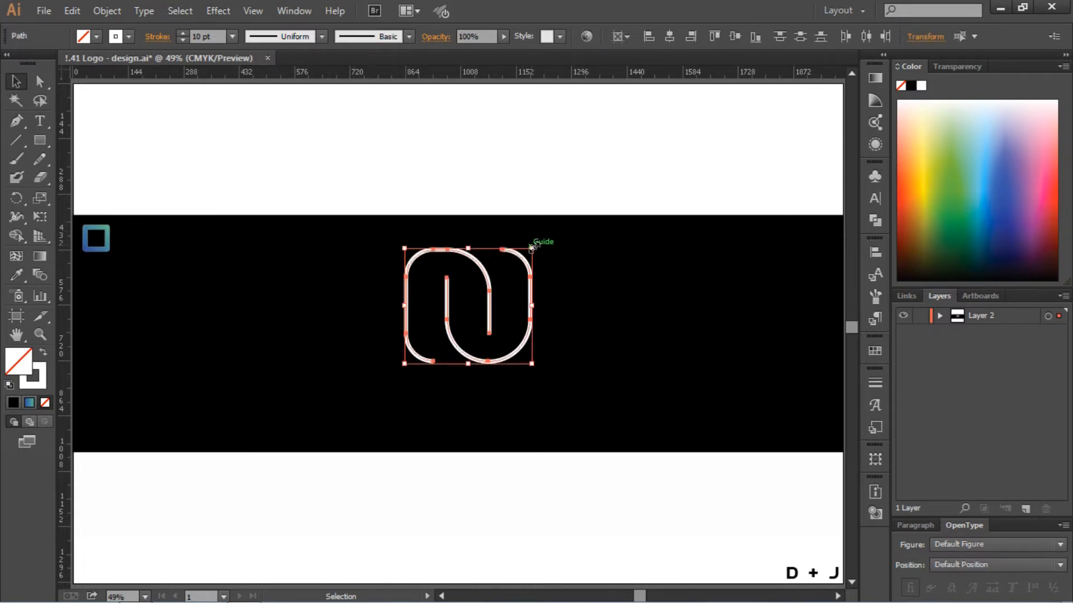
pyautogui.moveTo(531, 246); pyautogui.dragTo(509, 270)
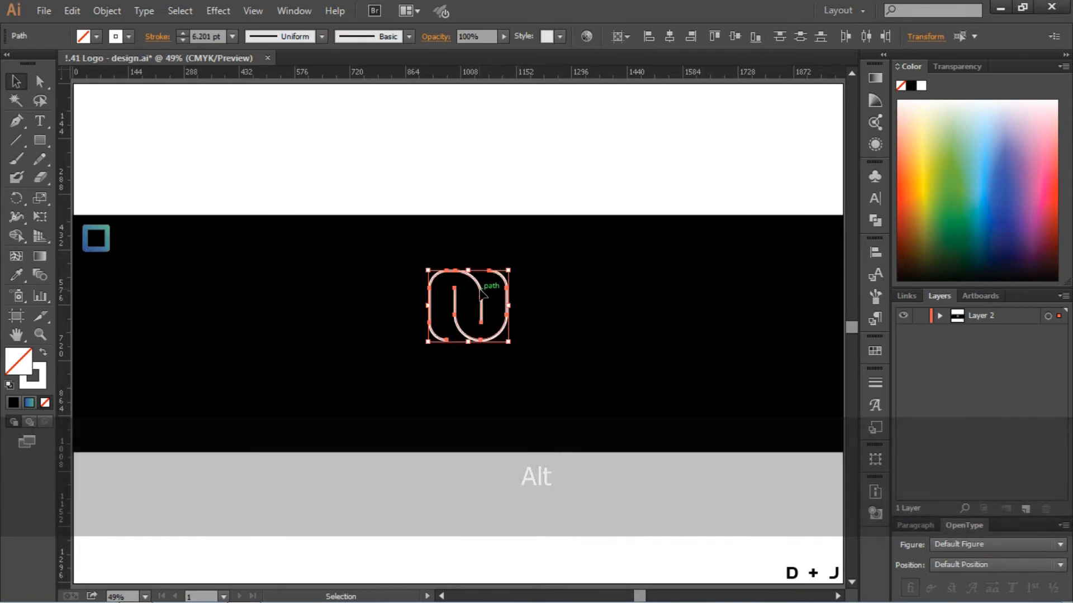
pyautogui.rightClick(482, 285)
pyautogui.click(531, 367)
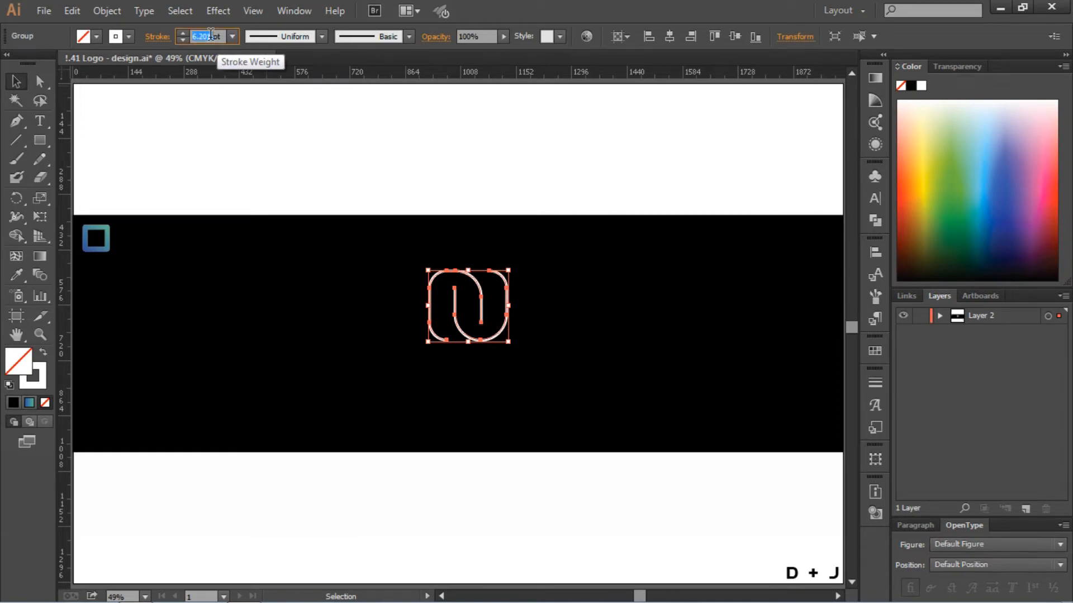
# Step: Set the grouped monogram's stroke weight to 25 pt and centre the group horizontally and vertically on the artboard
pyautogui.write('25')
pyautogui.press('Return')
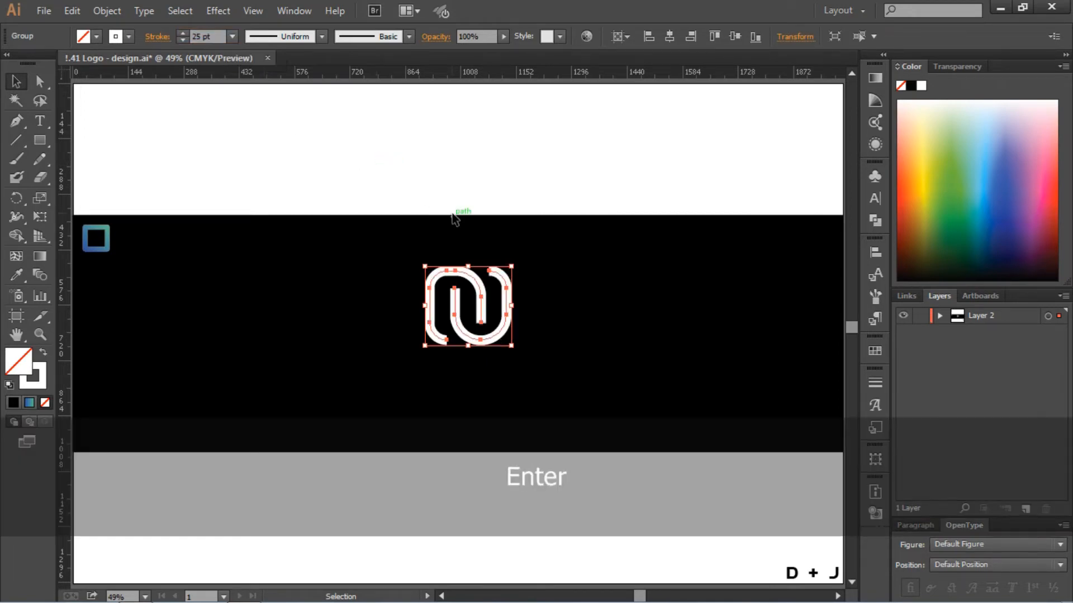
pyautogui.moveTo(532, 242); pyautogui.dragTo(442, 341)
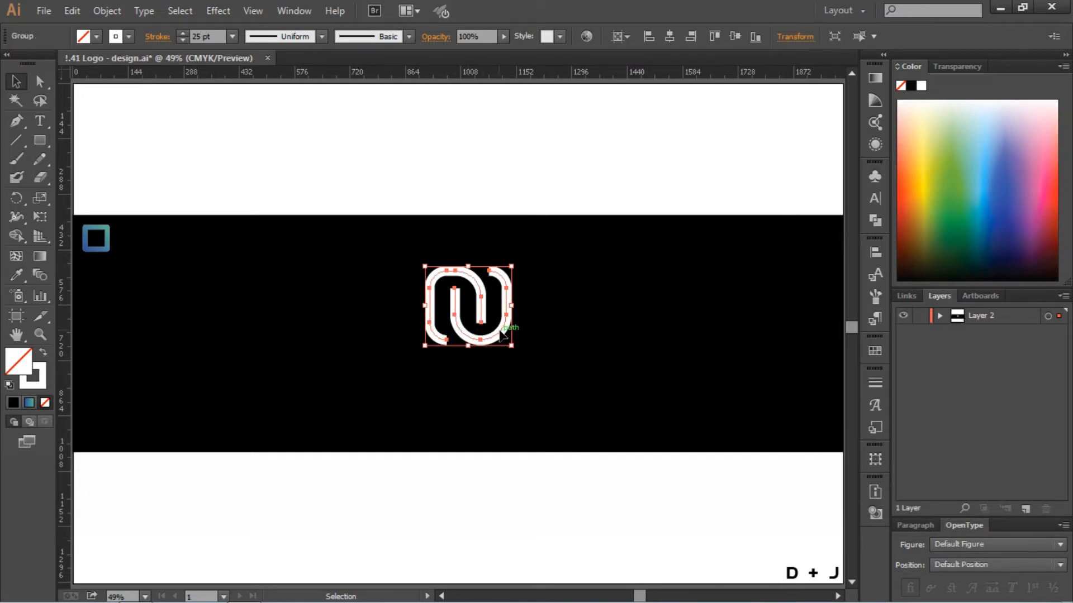
pyautogui.click(669, 36)
pyautogui.click(731, 37)
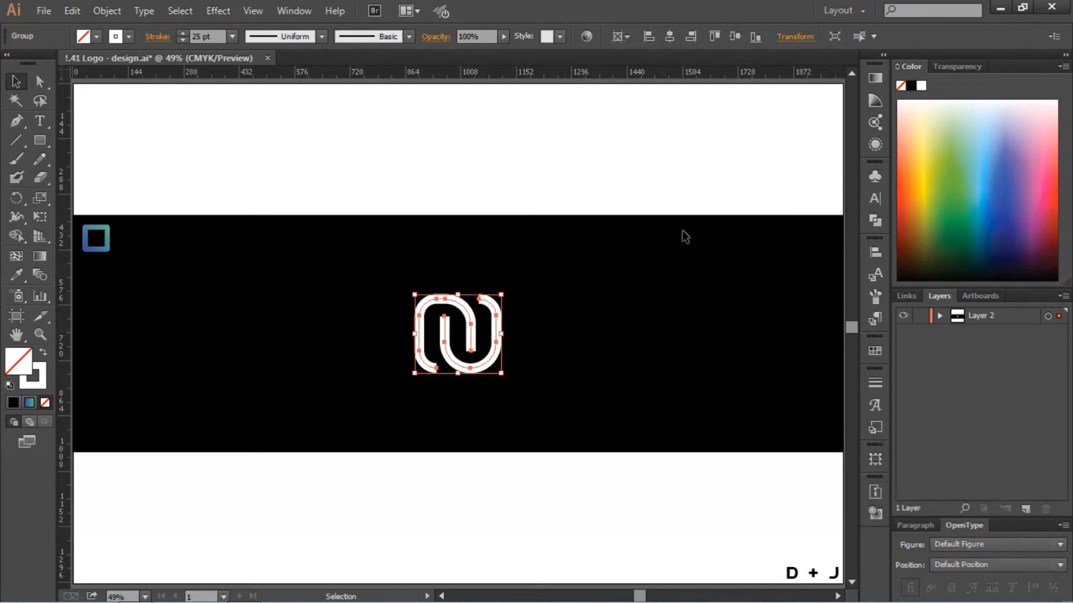
pyautogui.hotkey('ctrl', '=')
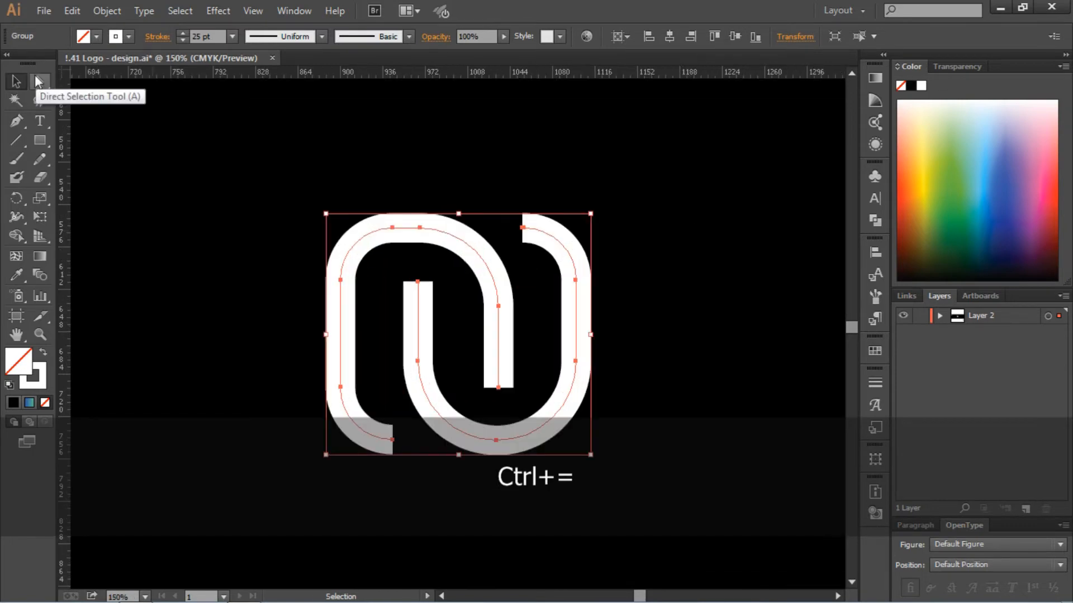
# Step: Reduce the first path's two left corners and the second path's upper-right corner together to a radius of 33.4 px
pyautogui.click(39, 81)
pyautogui.click(408, 226)
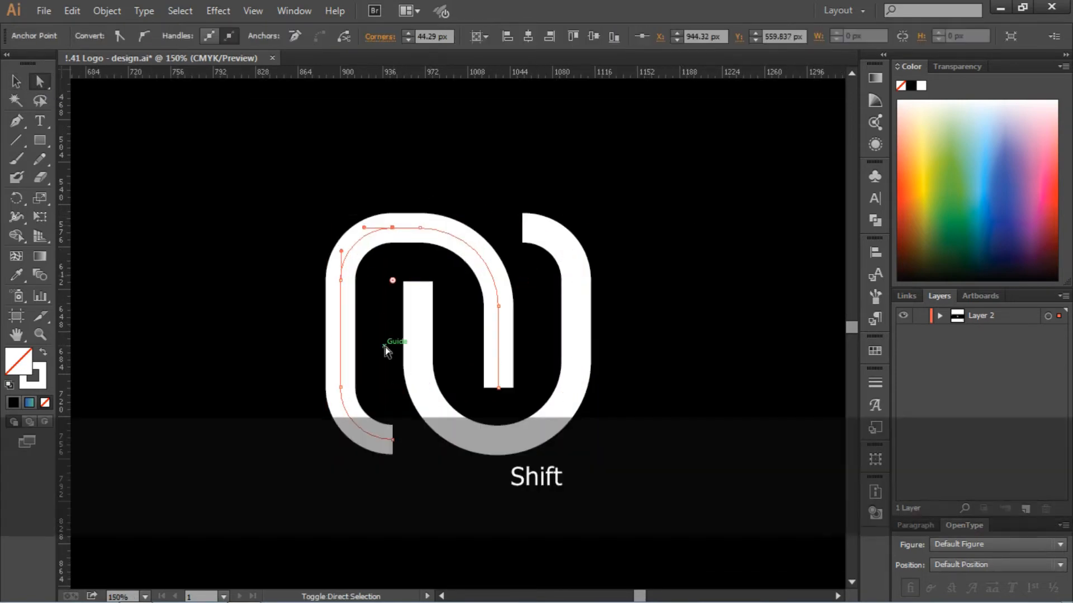
pyautogui.keyDown('shift'); pyautogui.click(341, 387); pyautogui.keyUp('shift')
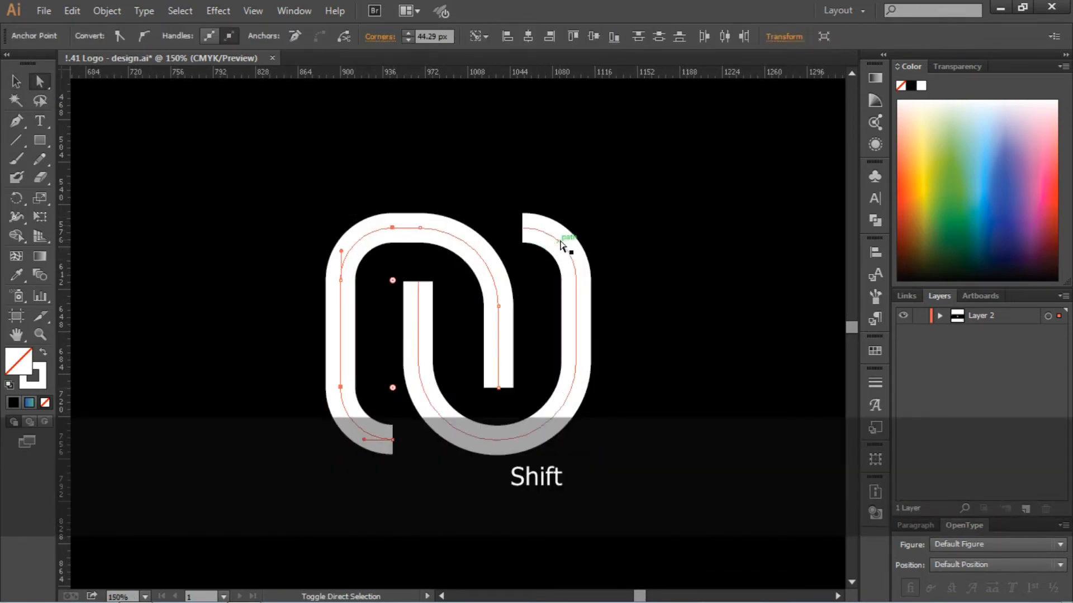
pyautogui.keyDown('shift'); pyautogui.click(573, 277); pyautogui.keyUp('shift')
pyautogui.moveTo(530, 281); pyautogui.dragTo(541, 274)
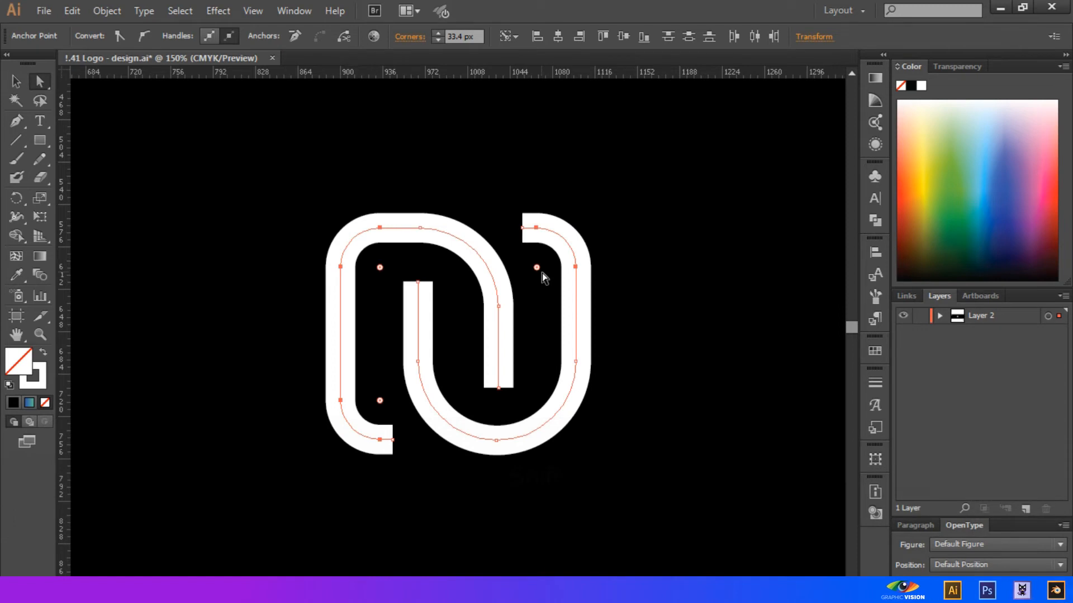
pyautogui.click(628, 301)
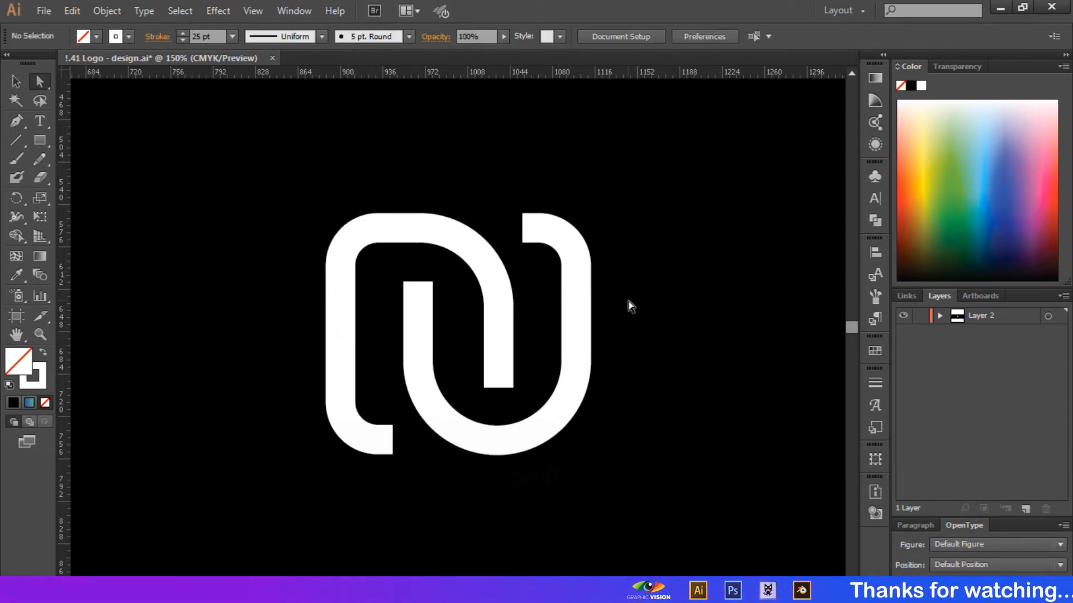
pyautogui.hotkey('ctrl', '0')
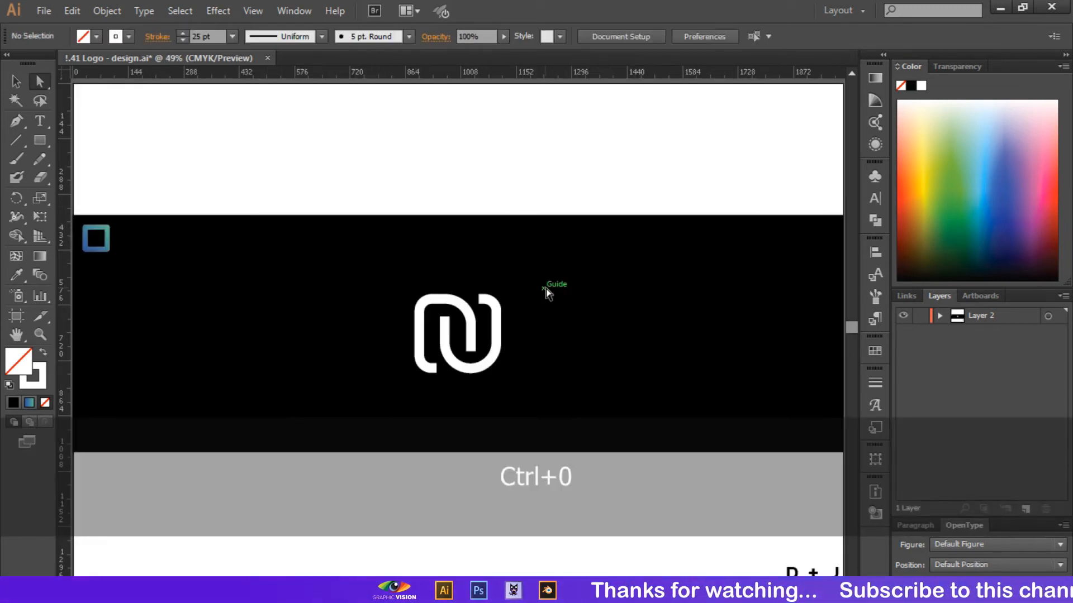
# Step: Duplicate the monogram to the left of the original and give the copy the small square's blue-green gradient stroke
pyautogui.moveTo(557, 251); pyautogui.dragTo(379, 416)
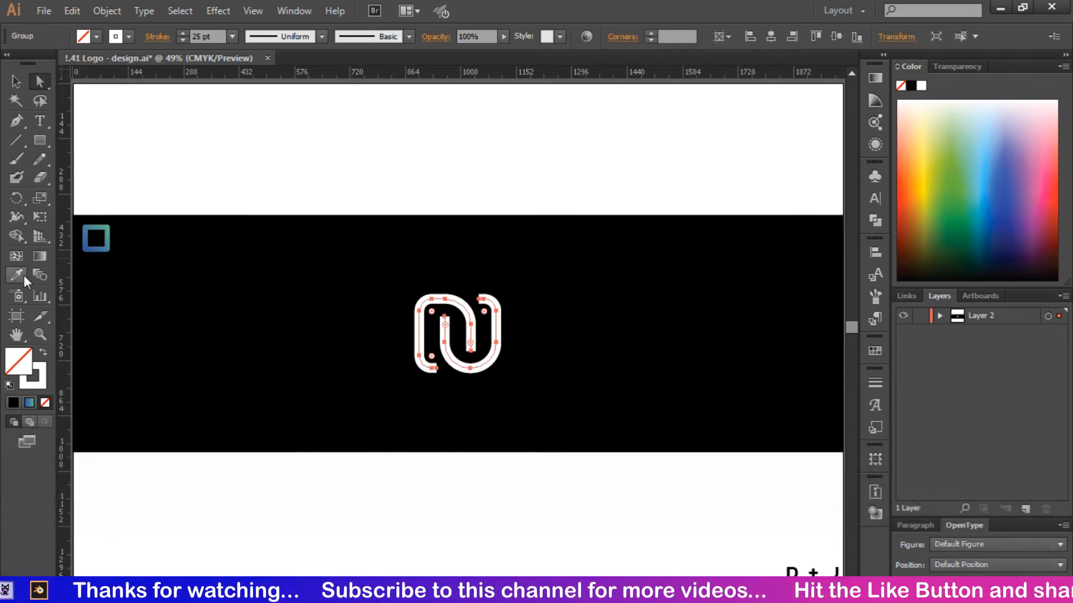
pyautogui.click(14, 84)
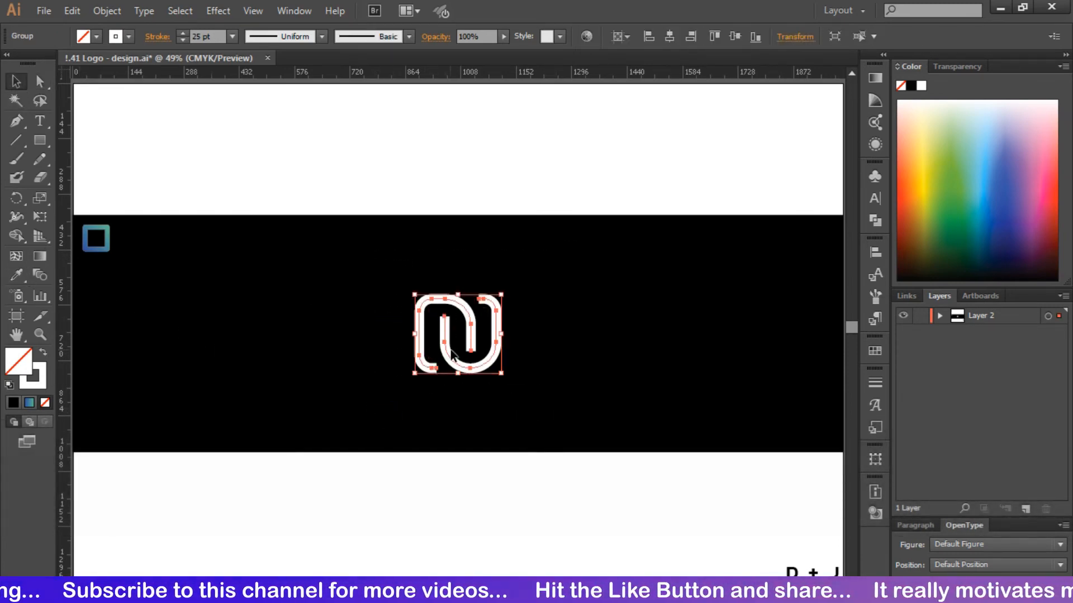
pyautogui.moveTo(449, 356); pyautogui.dragTo(322, 350)
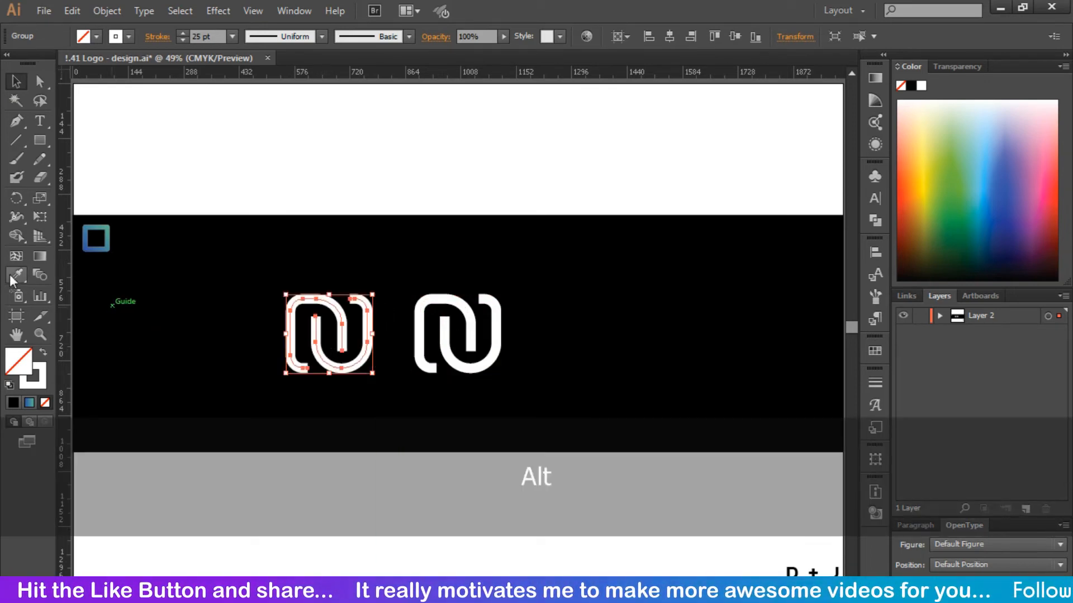
pyautogui.press('i')
pyautogui.click(104, 245)
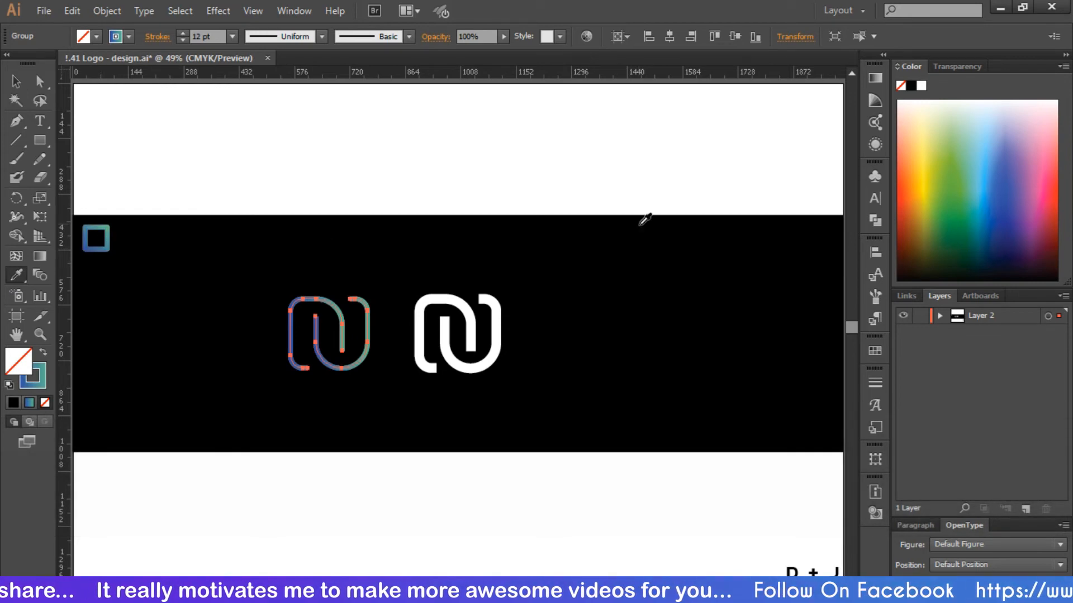
# Step: Examine the colour values of both end stops in the copied monogram's stroke gradient
pyautogui.click(875, 78)
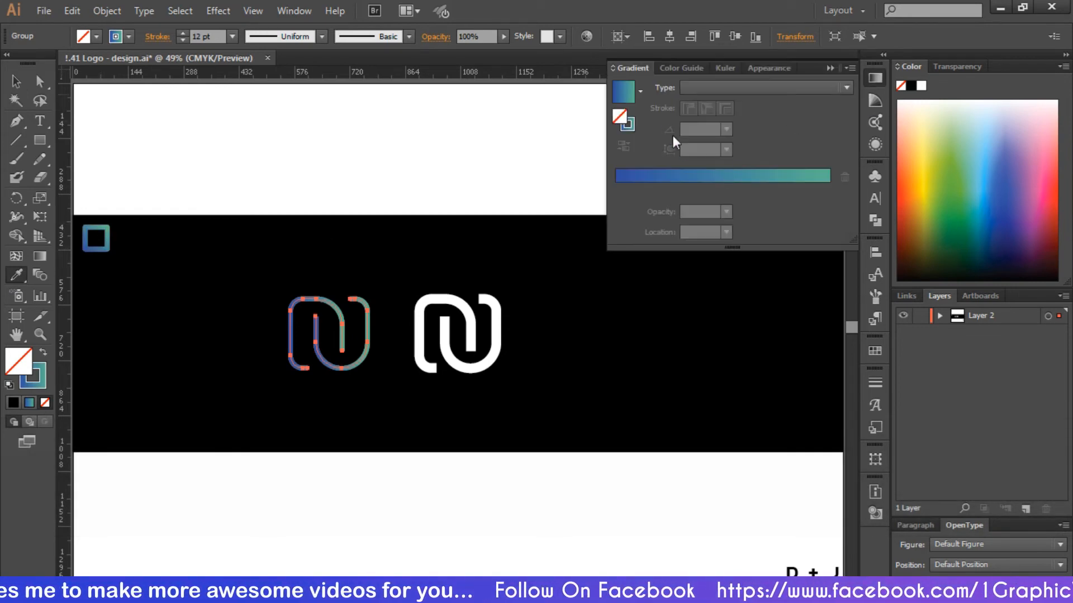
pyautogui.click(630, 125)
pyautogui.click(615, 190)
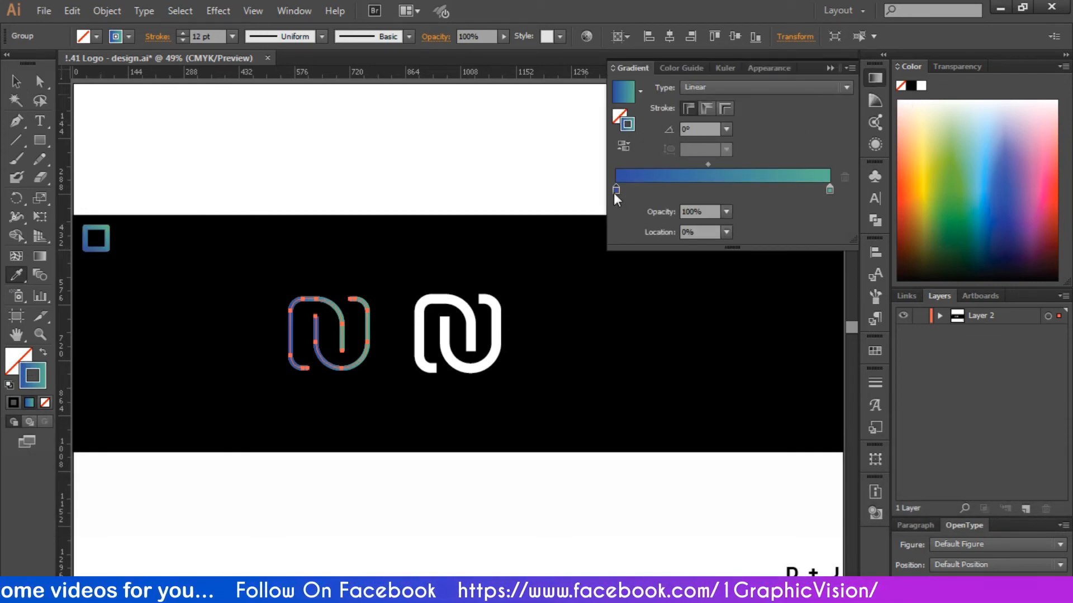
pyautogui.doubleClick(615, 189)
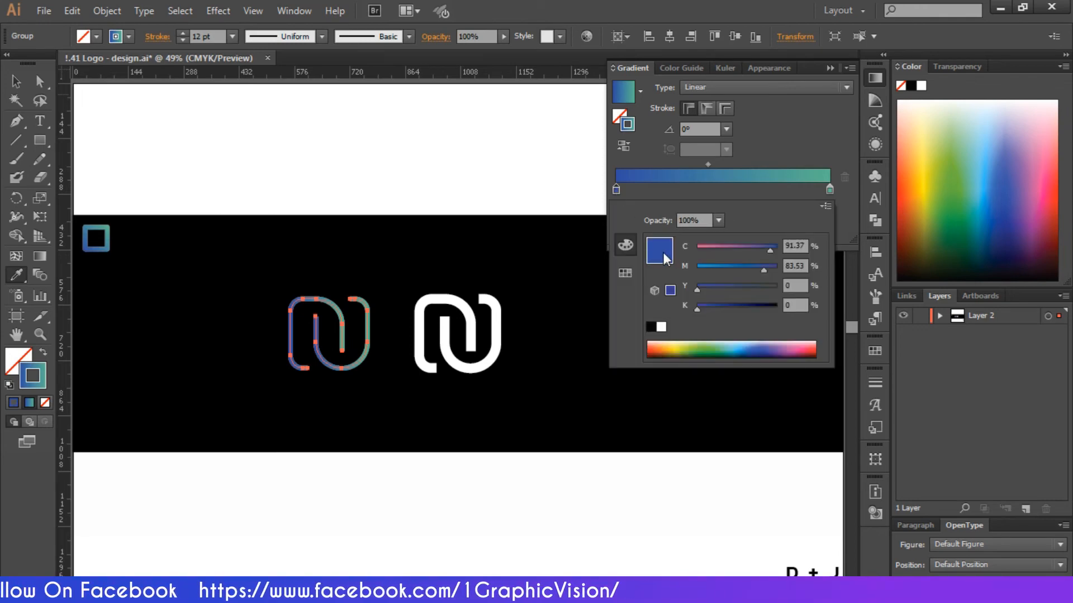
pyautogui.doubleClick(829, 191)
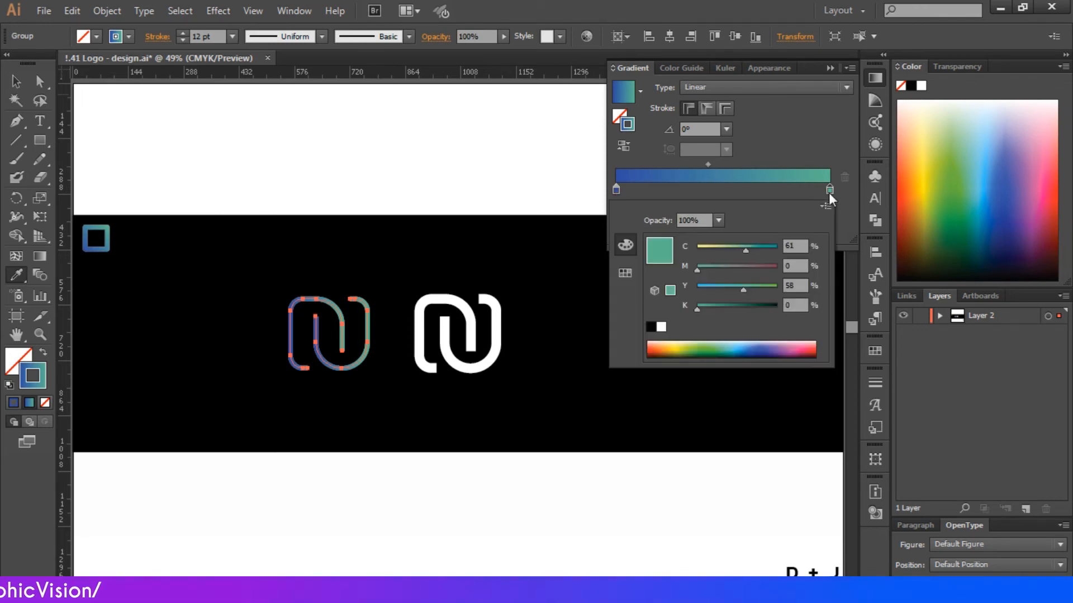
pyautogui.click(829, 192)
# Step: Try stroke gradient angles of 45°, 120° and -45° on the copied monogram
pyautogui.click(726, 129)
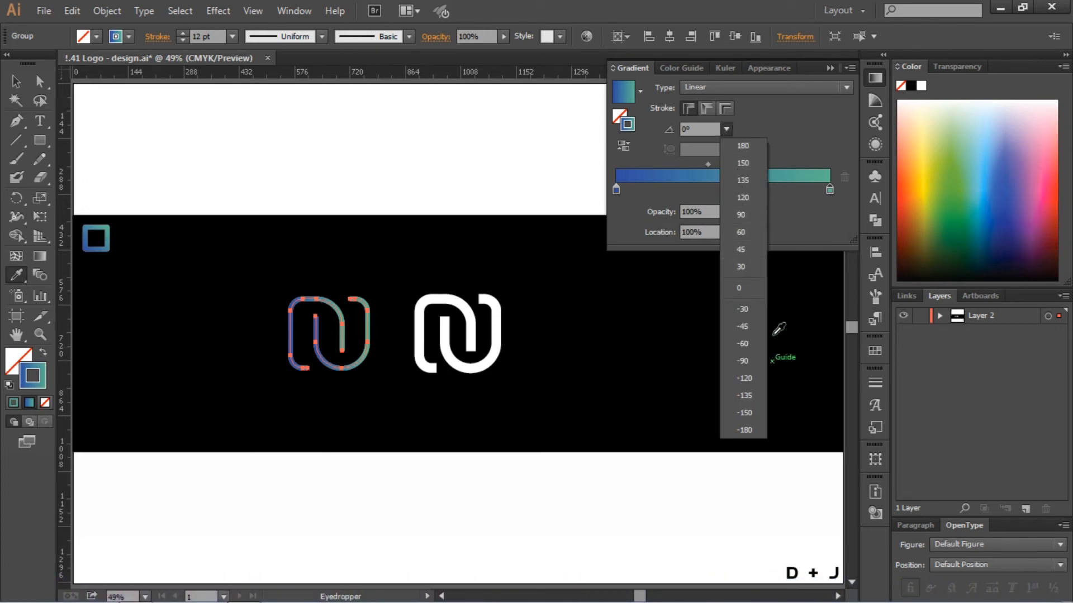
pyautogui.click(751, 248)
pyautogui.click(726, 130)
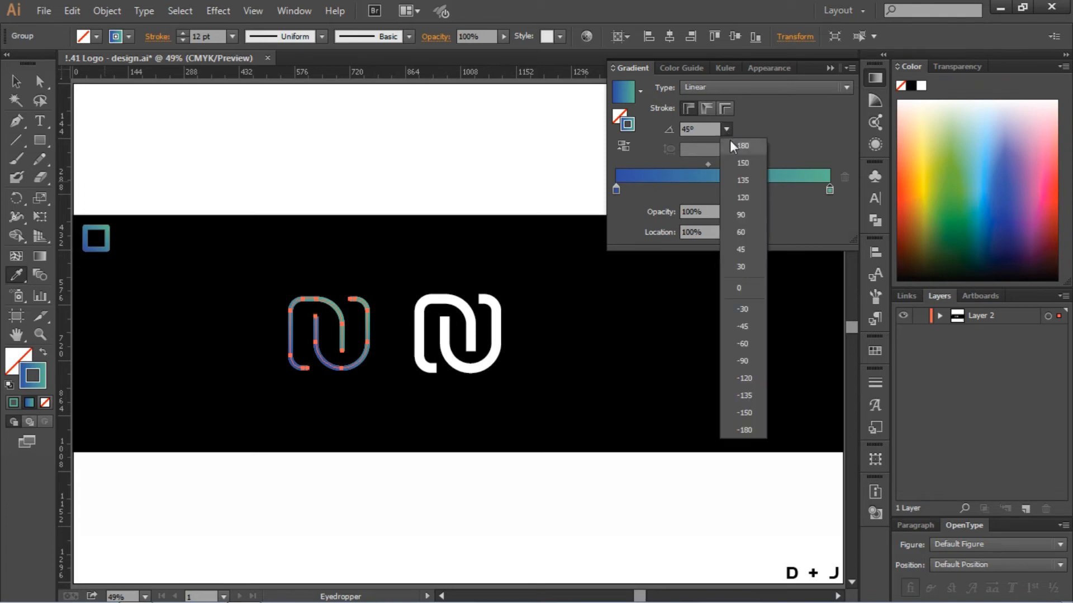
pyautogui.click(743, 197)
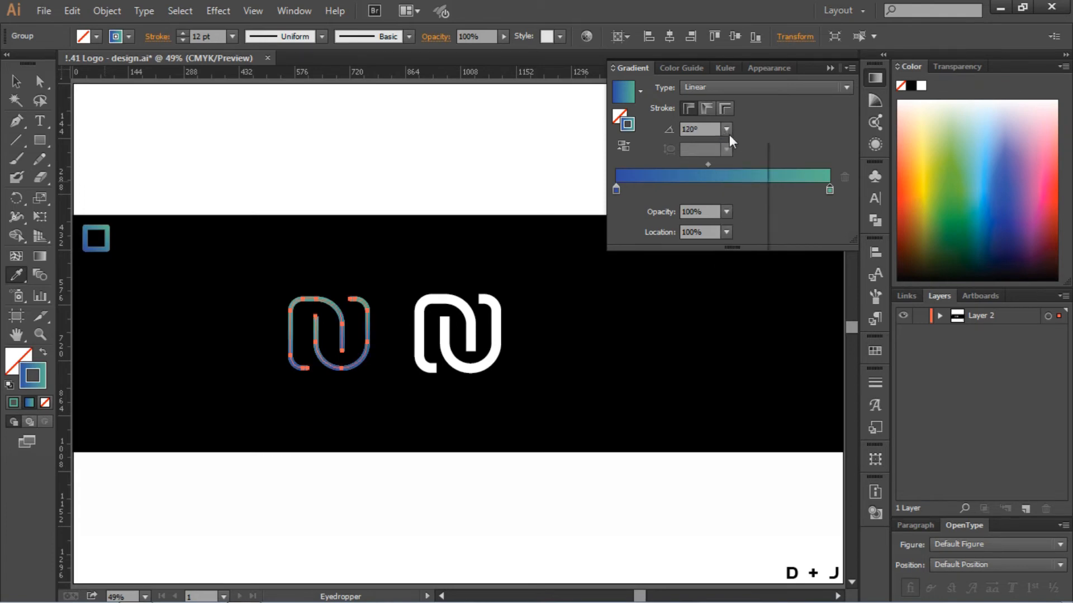
pyautogui.click(726, 130)
pyautogui.click(741, 326)
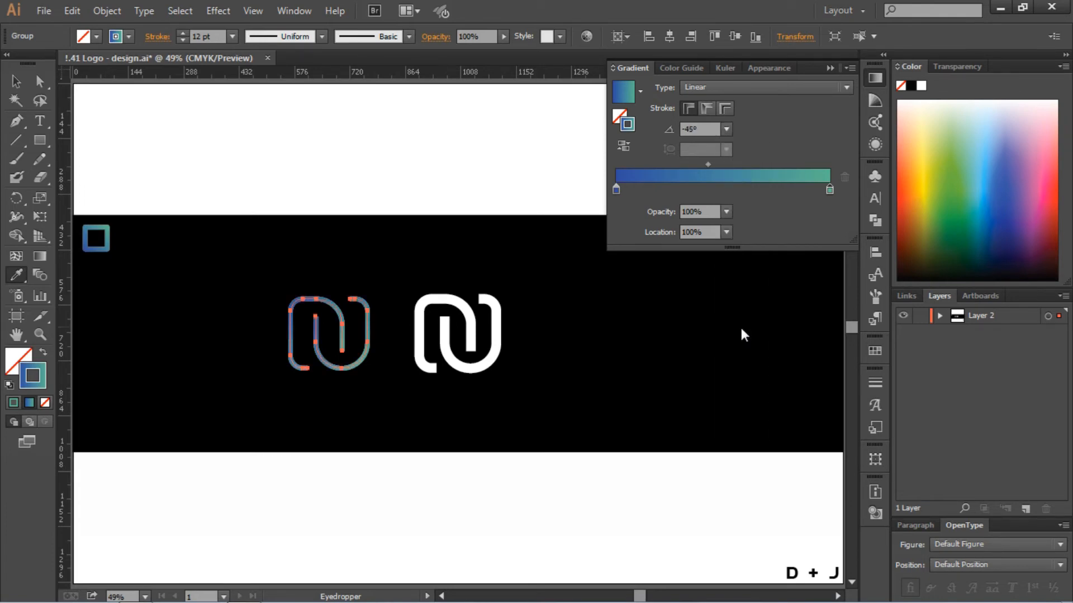
# Step: Set the copied monogram's stroke gradient angle to -120°
pyautogui.click(725, 130)
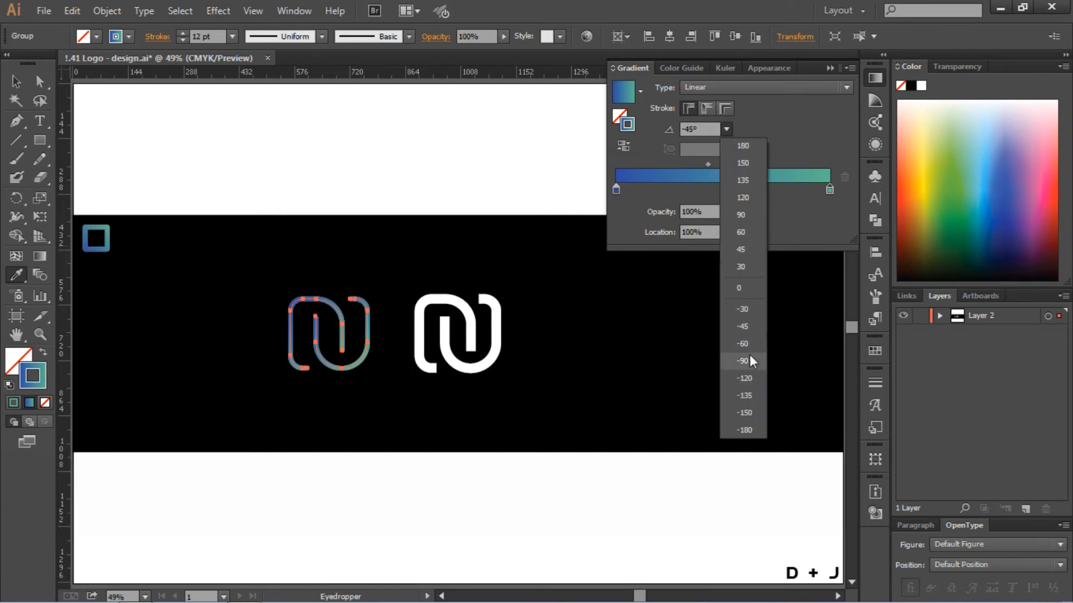
pyautogui.click(749, 377)
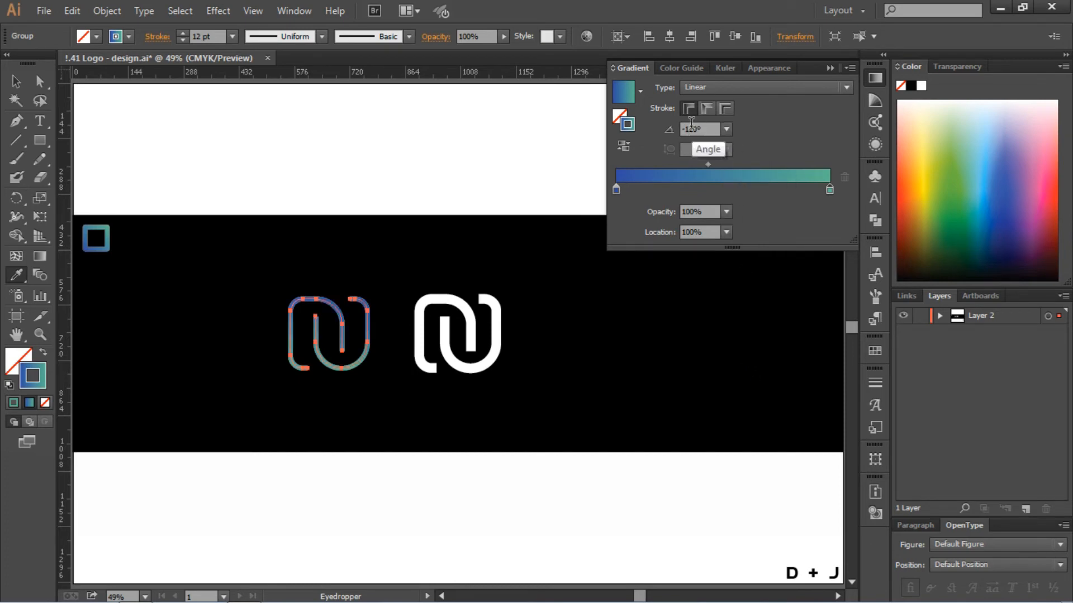
pyautogui.click(831, 68)
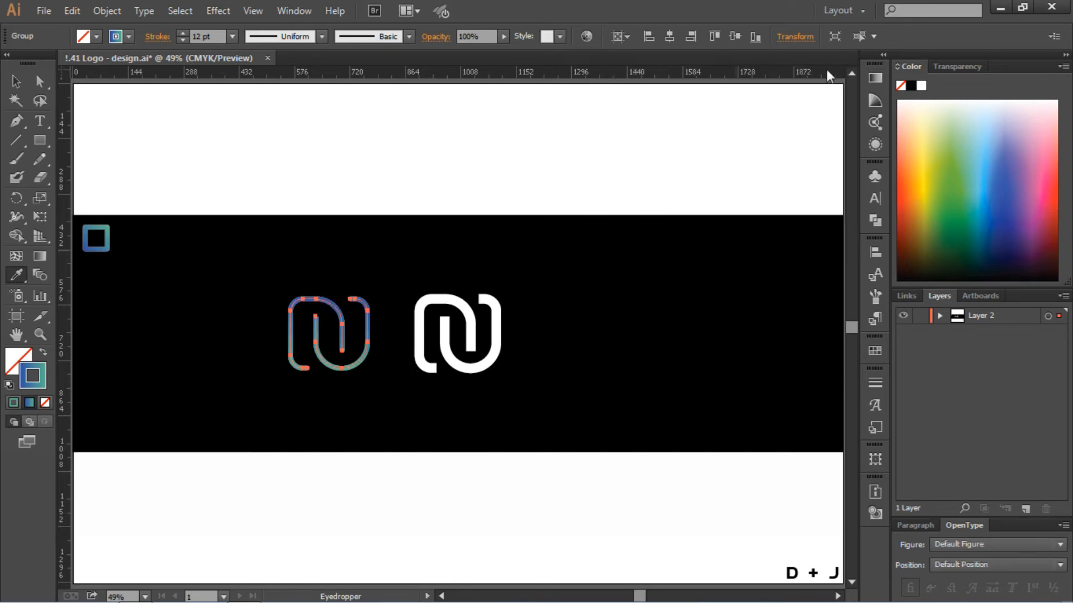
# Step: Set the gradient monogram's stroke weight to 25 pt and deselect it
pyautogui.doubleClick(198, 37)
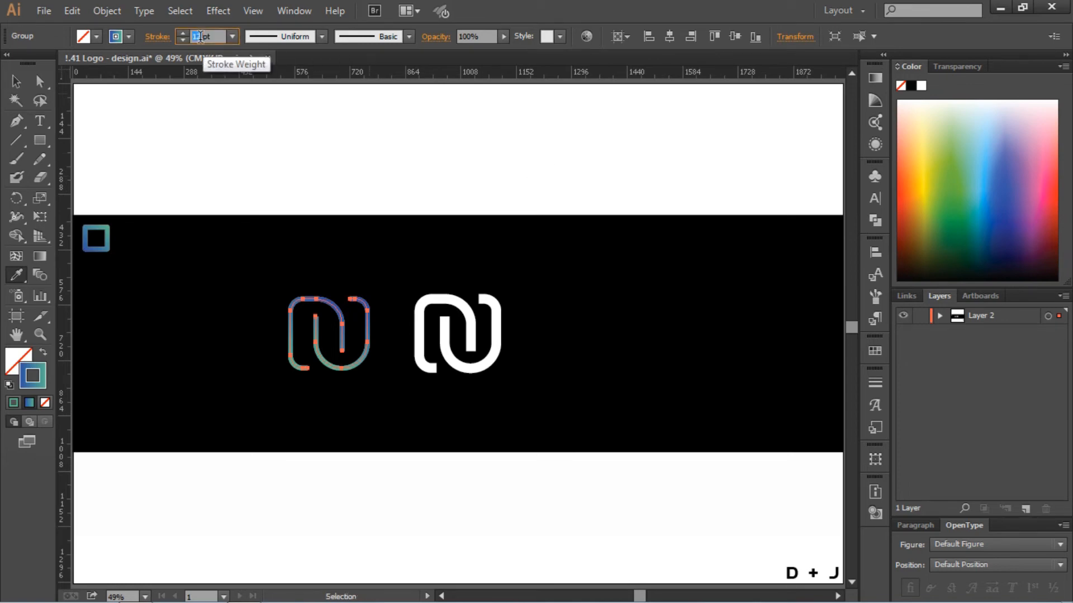
pyautogui.write('25')
pyautogui.press('Return')
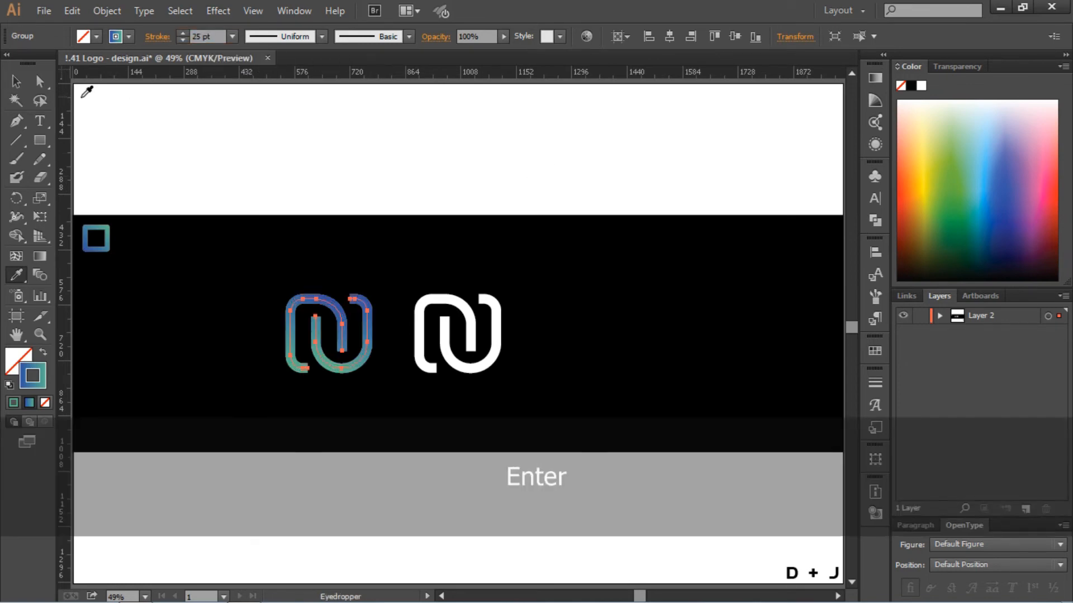
pyautogui.click(300, 140)
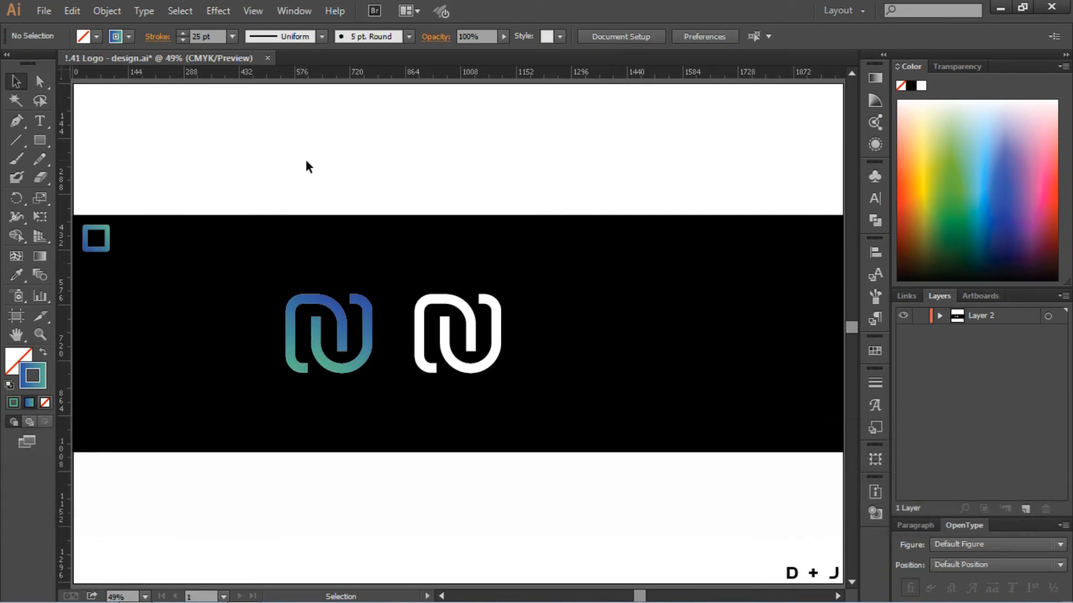
# Step: Group the gradient and white monograms together and centre the group horizontally on the artboard
pyautogui.moveTo(263, 247); pyautogui.dragTo(488, 444)
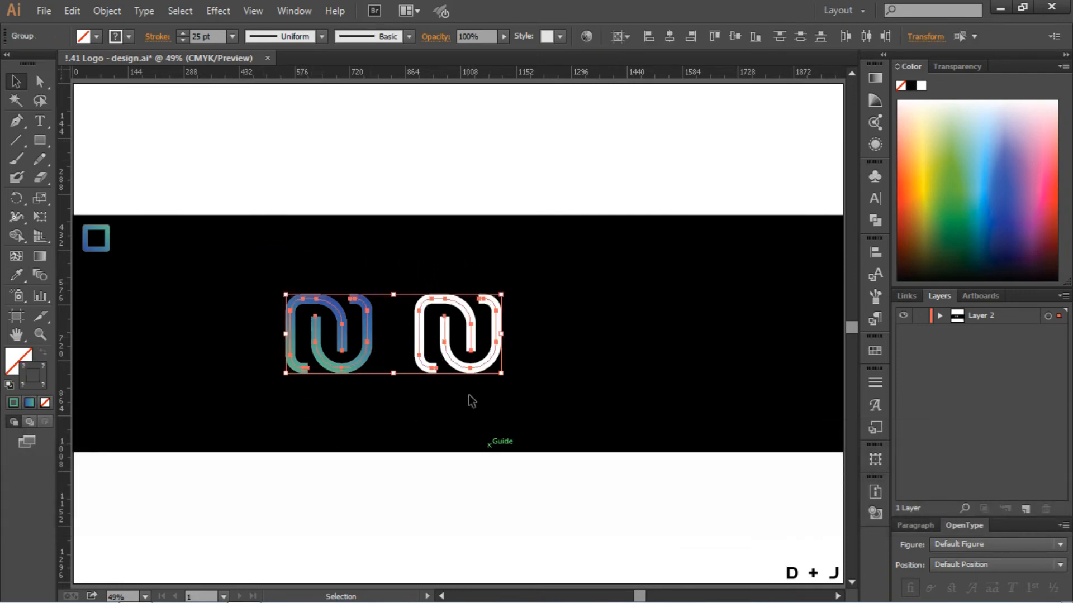
pyautogui.rightClick(457, 369)
pyautogui.click(488, 441)
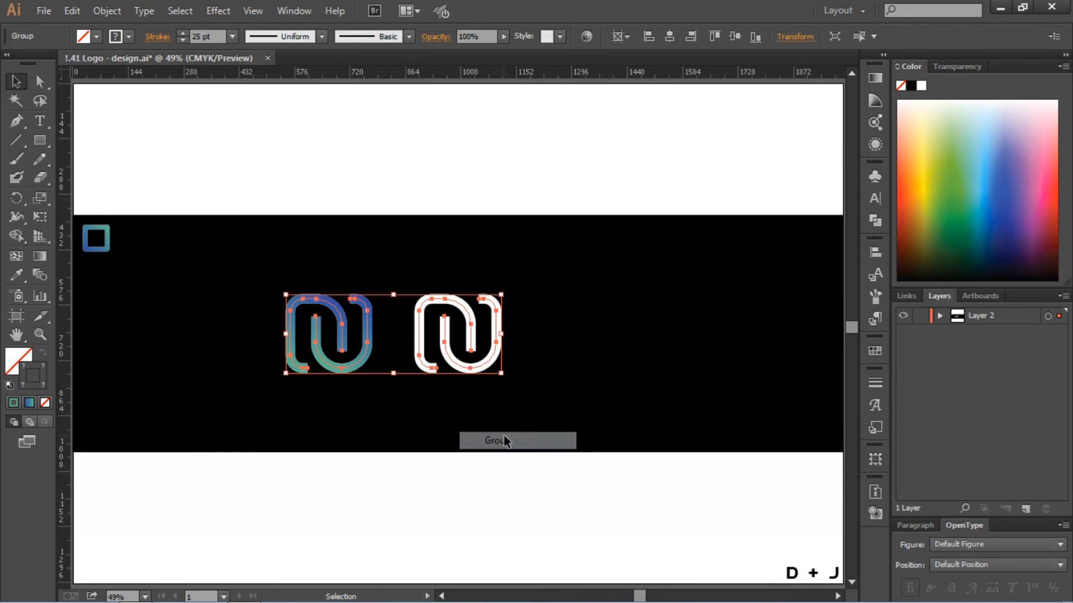
pyautogui.click(669, 37)
pyautogui.click(706, 179)
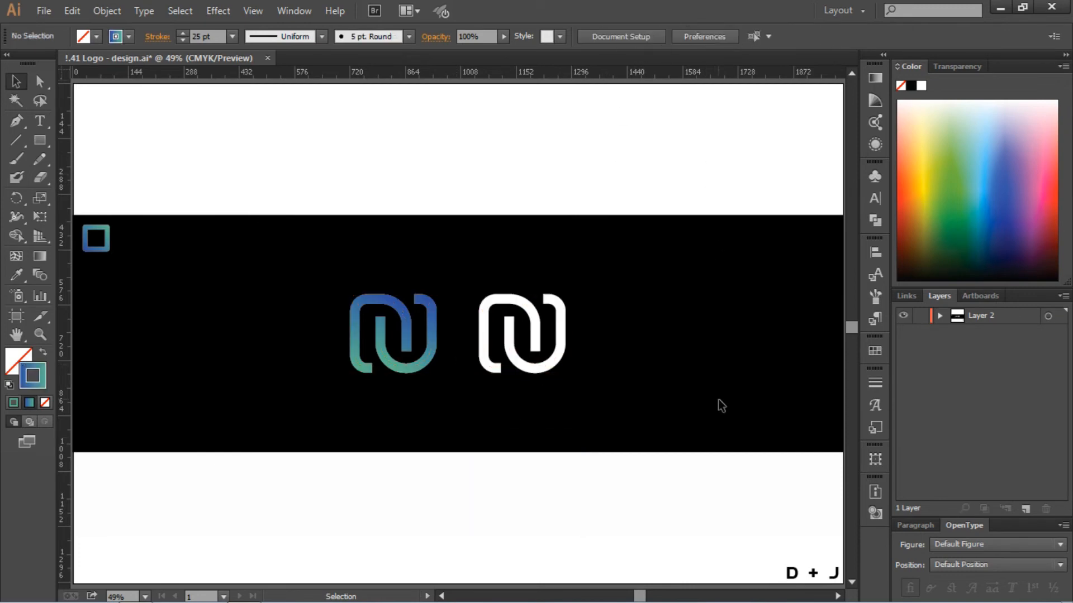
# Step: Move the D + J text just below the black band and centre it horizontally on the artboard
pyautogui.moveTo(816, 573); pyautogui.dragTo(505, 473)
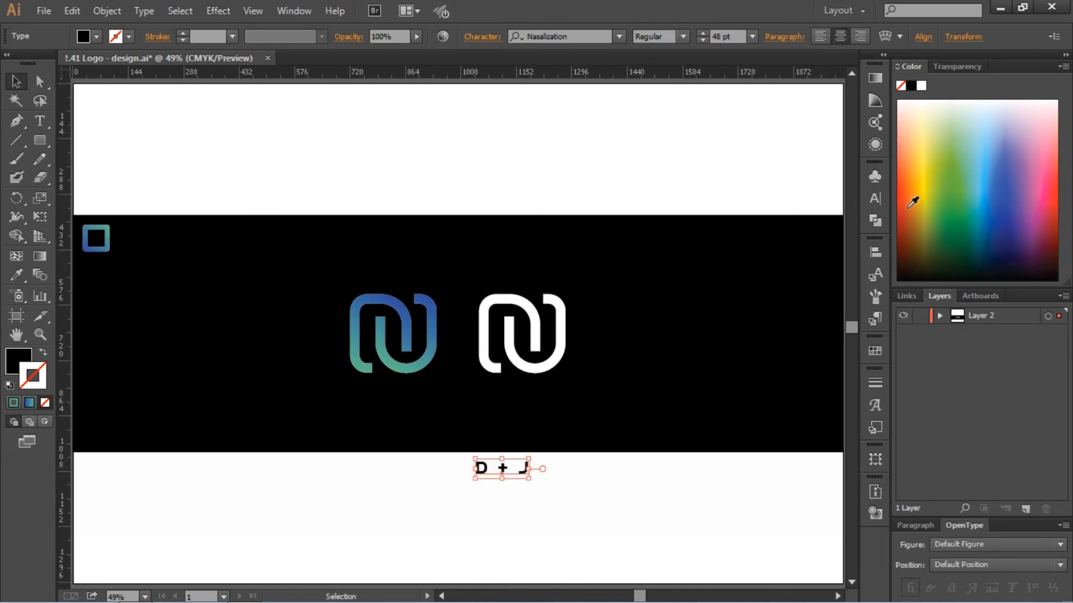
pyautogui.click(881, 252)
pyautogui.click(719, 279)
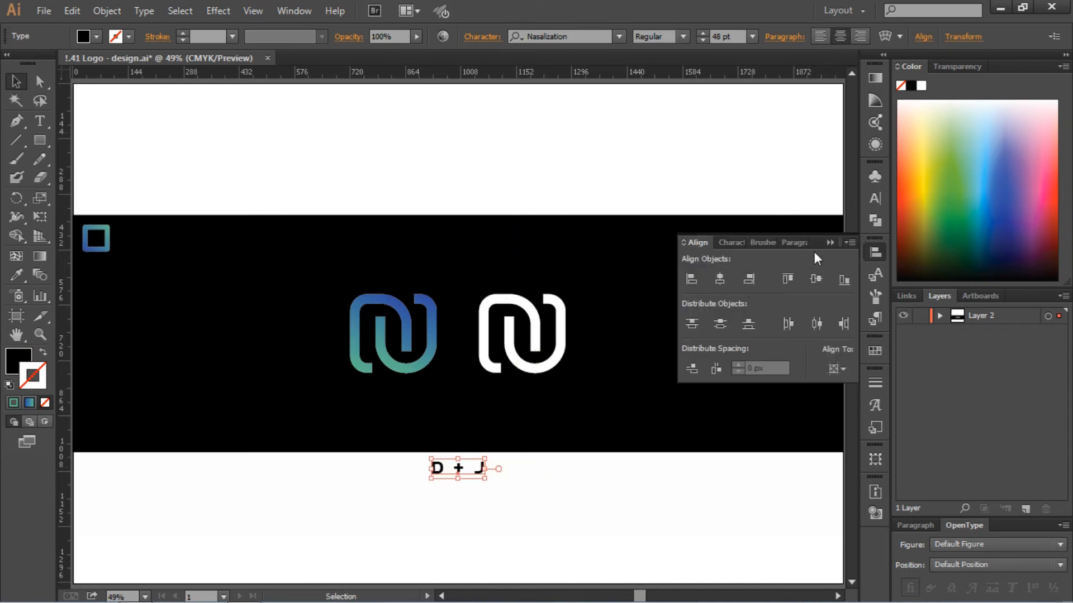
# Step: Fill the D + J text with white and move it straight up onto the lower edge of the black band
pyautogui.click(84, 34)
pyautogui.click(33, 63)
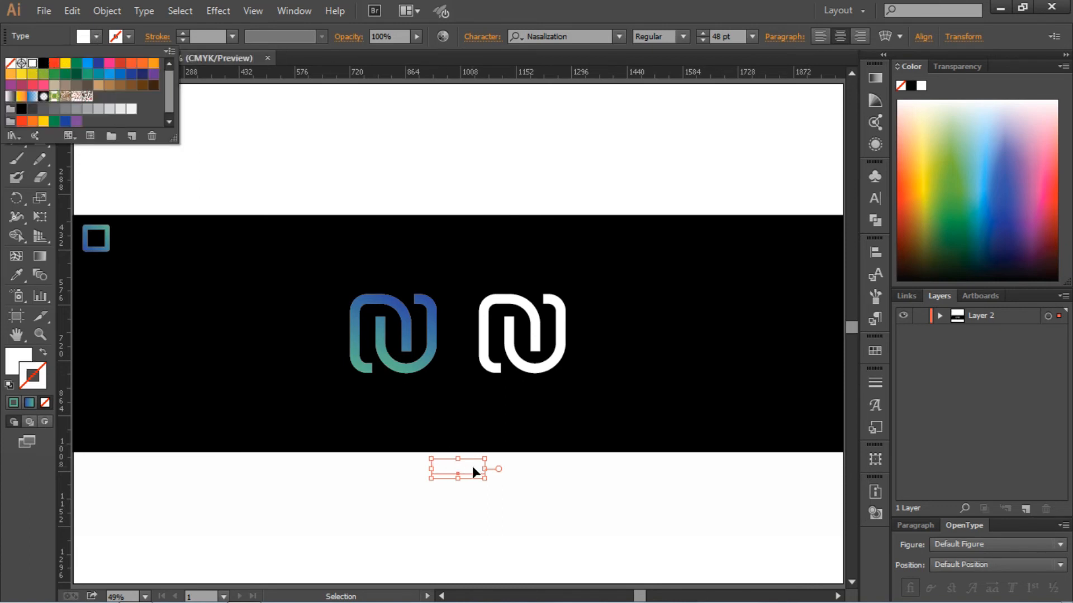
pyautogui.press('shift')
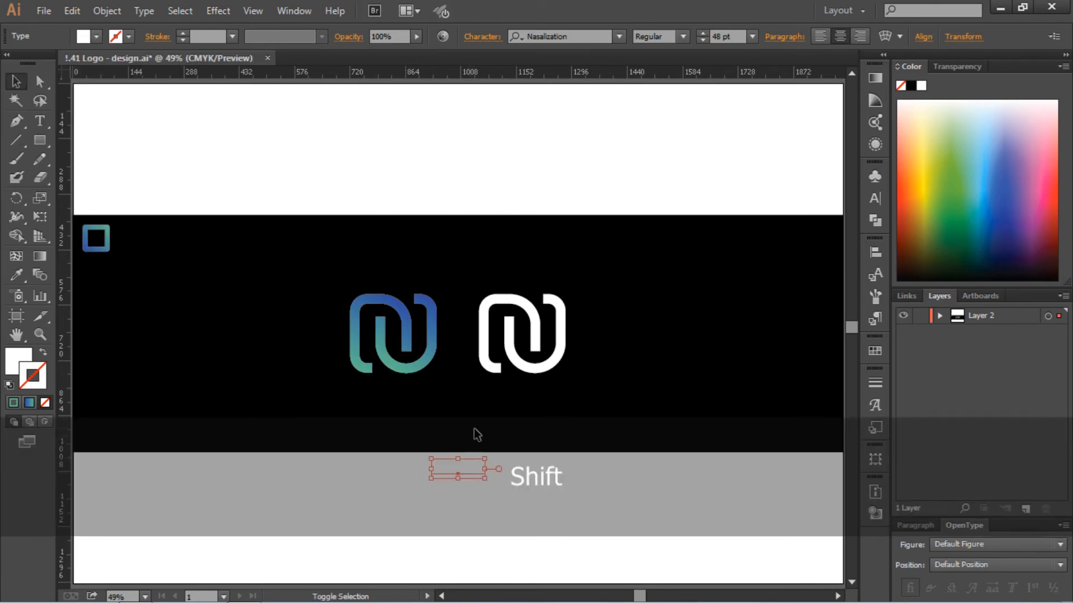
pyautogui.moveTo(475, 467); pyautogui.dragTo(487, 467)
pyautogui.click(534, 501)
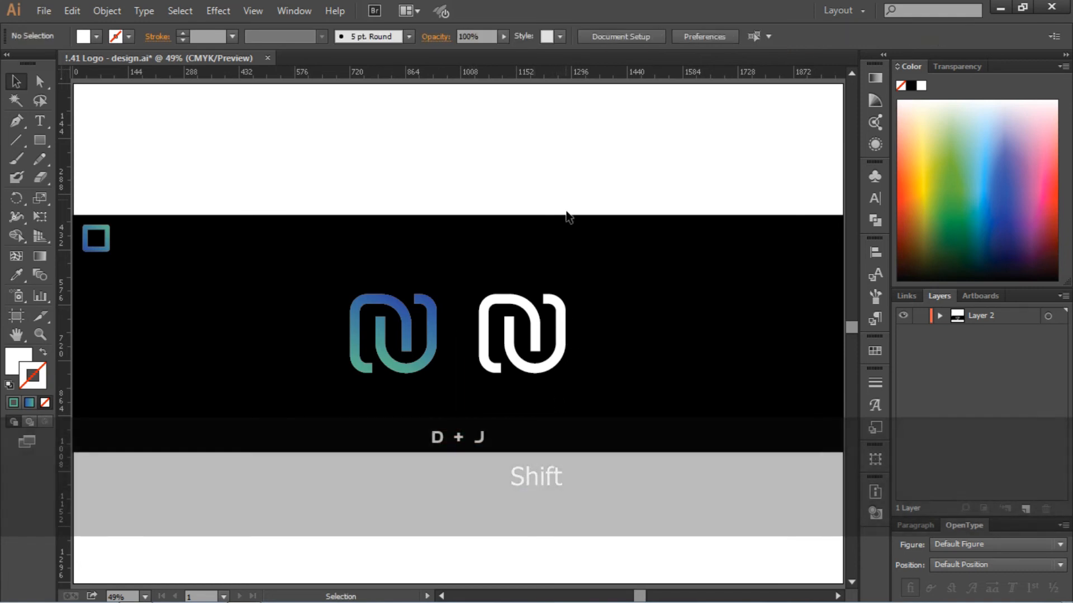